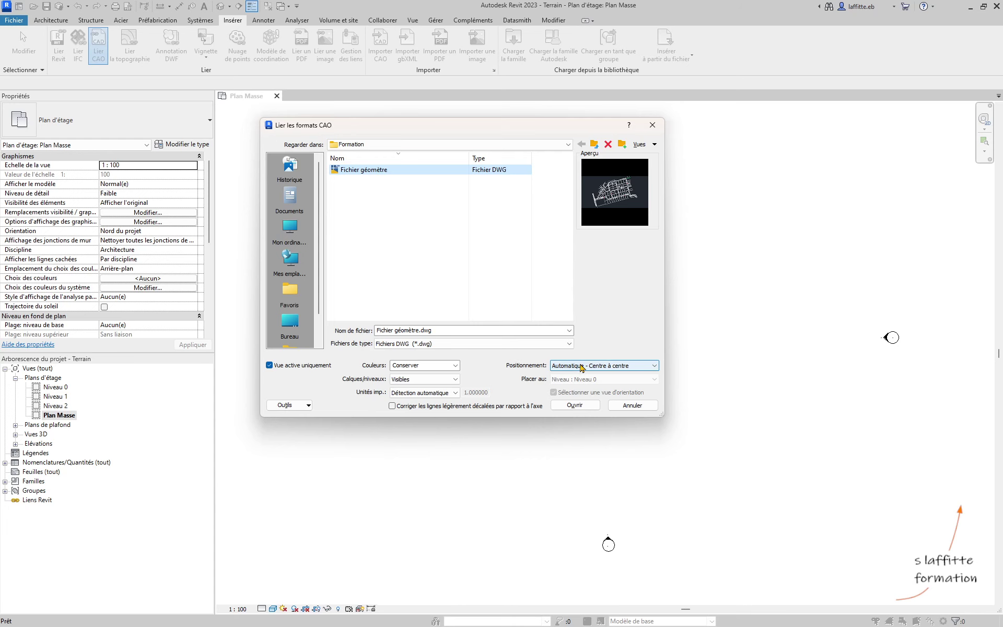
Link Fichier géomètre.dwg into the Plan Masse view with Automatique - Centre à centre positioning
left_click(576, 408)
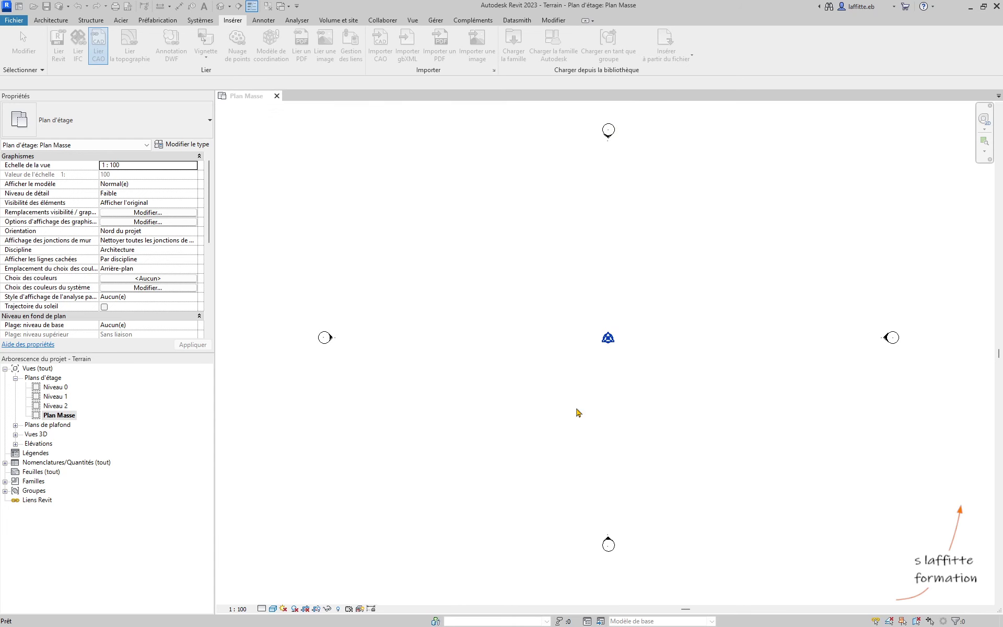
scroll(545, 396, "down", 6)
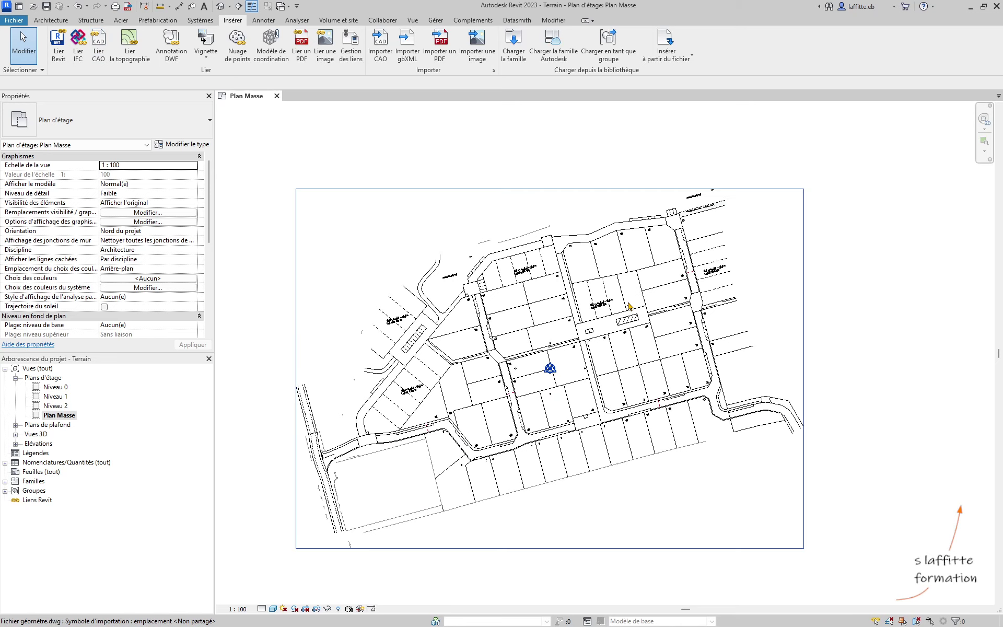
scroll(562, 382, "up", 1)
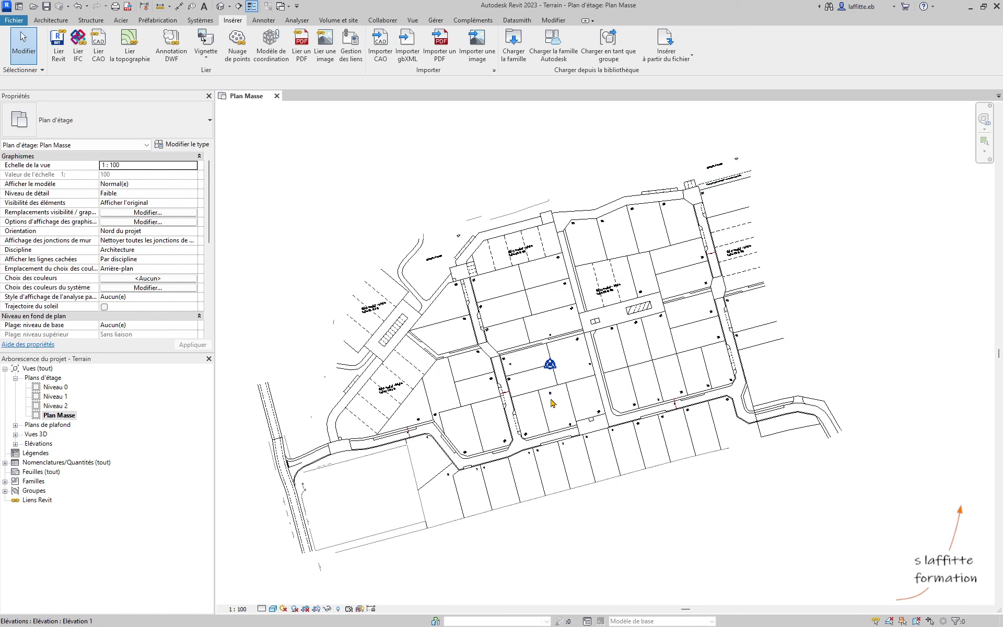
scroll(549, 386, "up", 1)
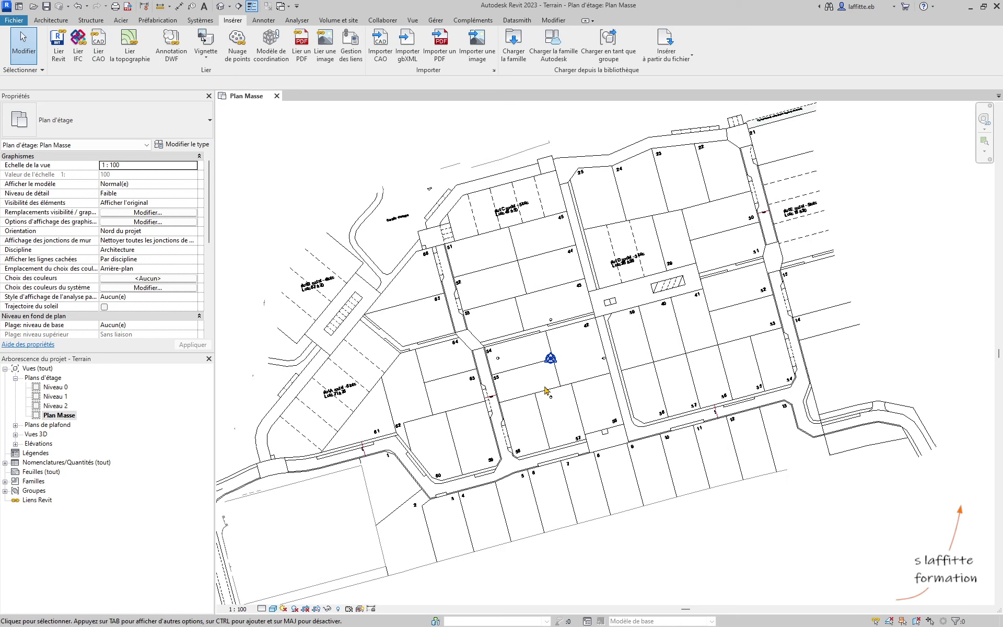
scroll(545, 377, "up", 1)
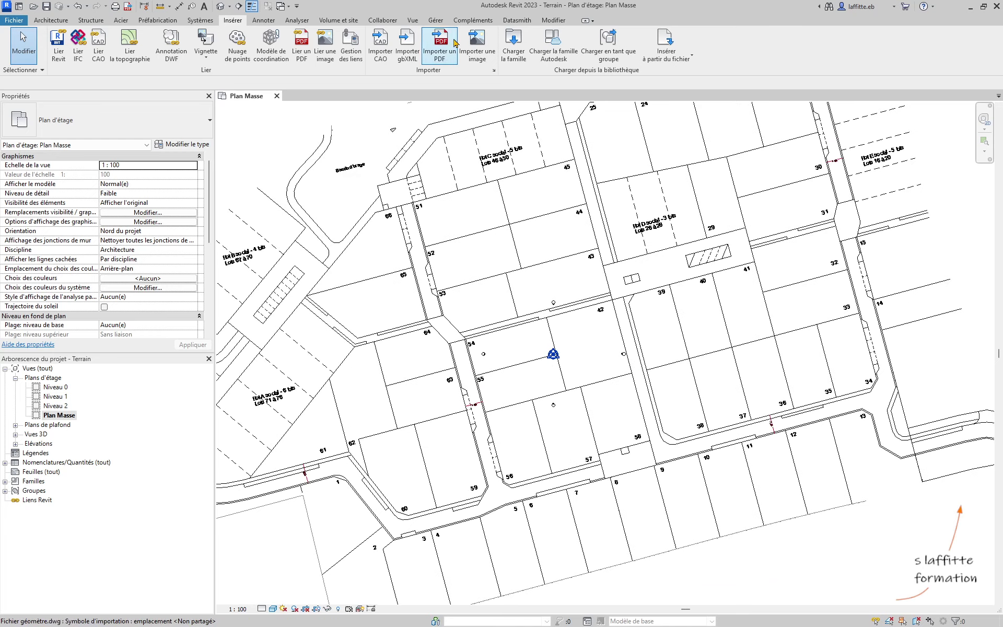
Import the shared coordinates into the project from the linked Fichier géomètre.dwg
left_click(435, 21)
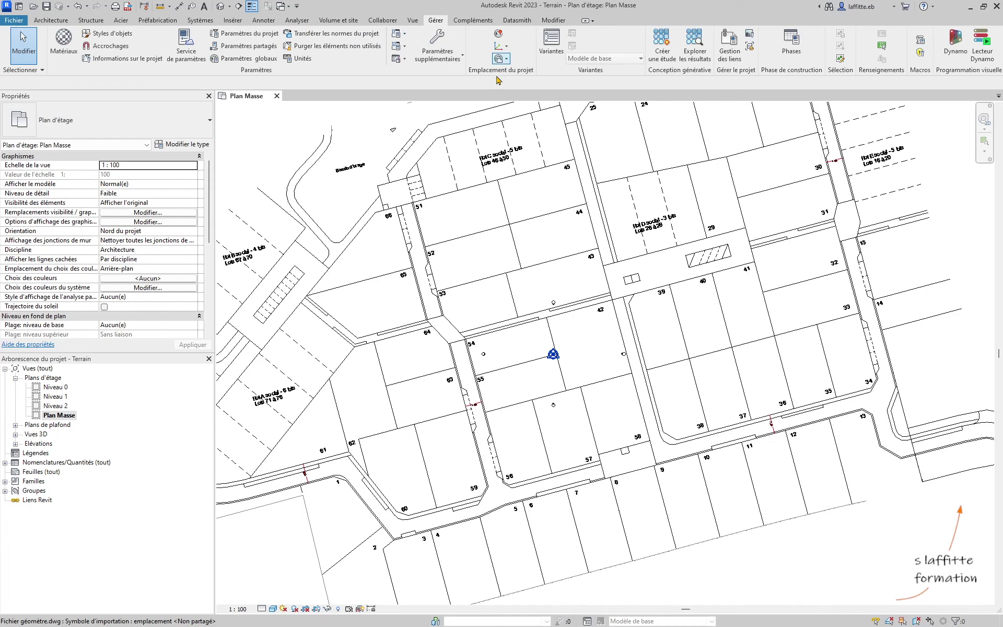
left_click(507, 48)
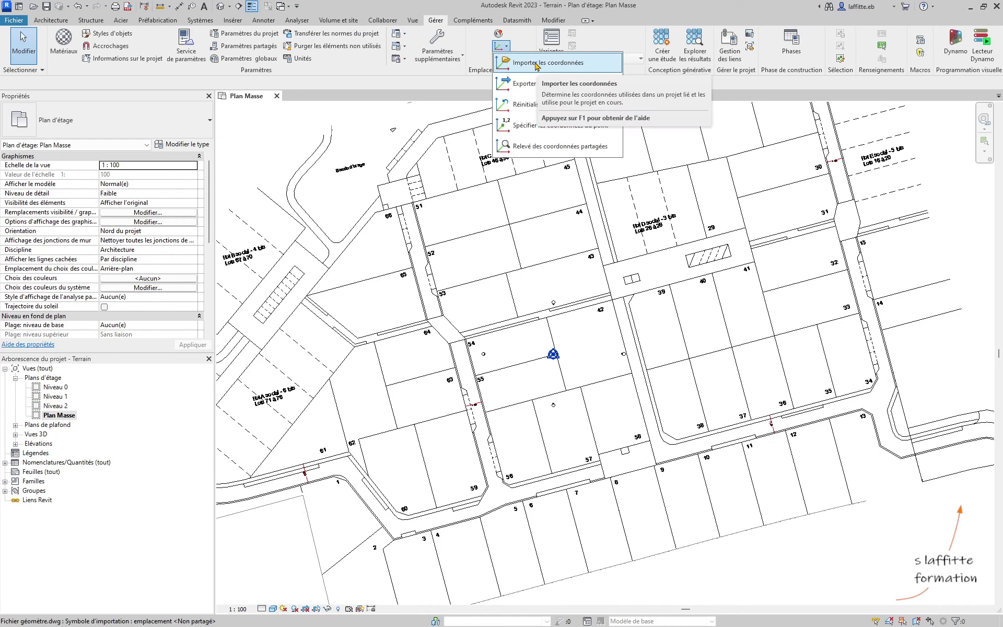
left_click(537, 63)
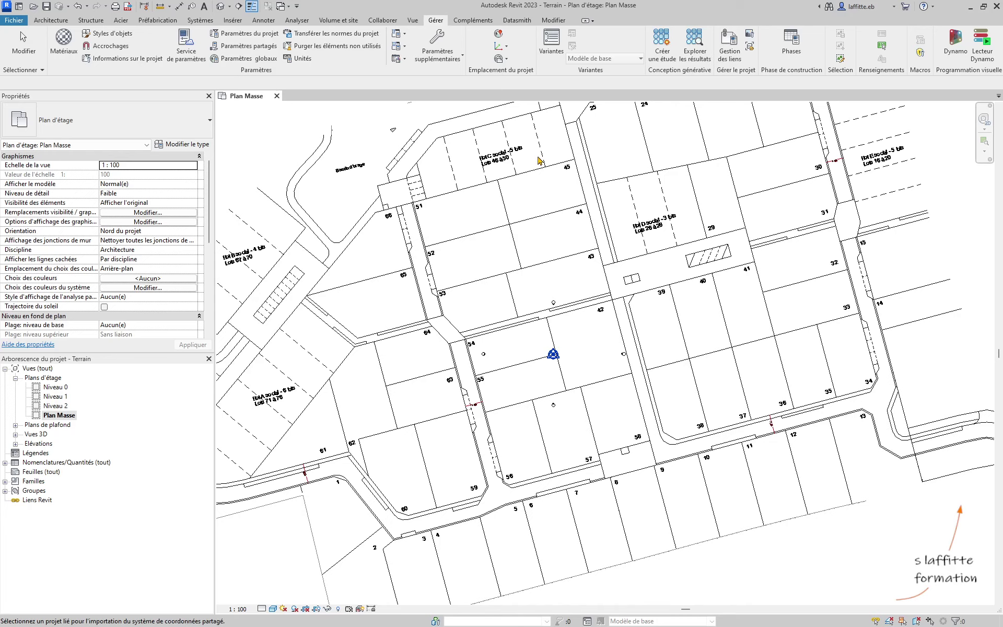
left_click(544, 168)
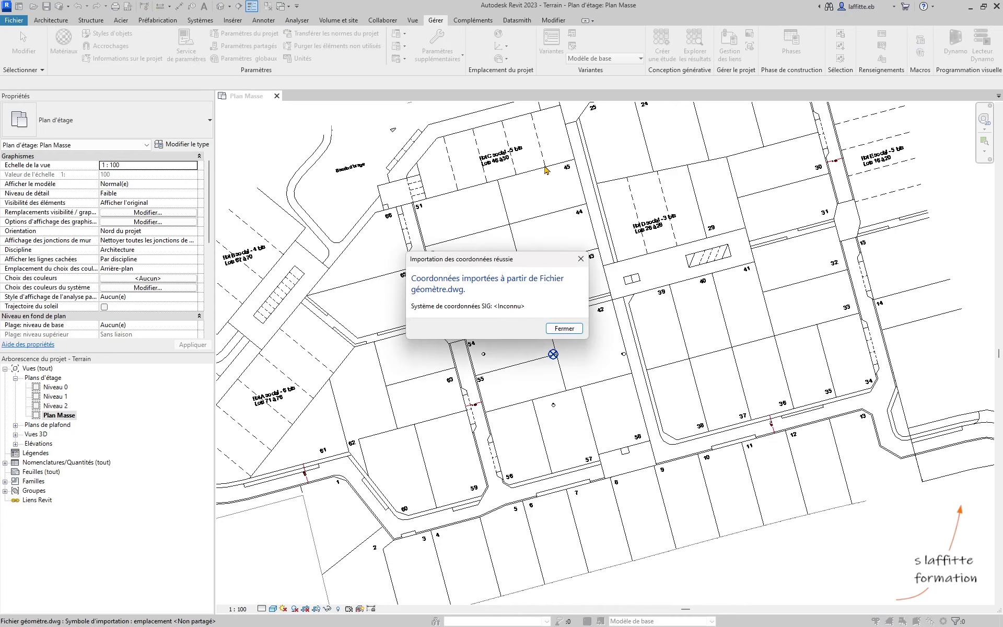
left_click(569, 331)
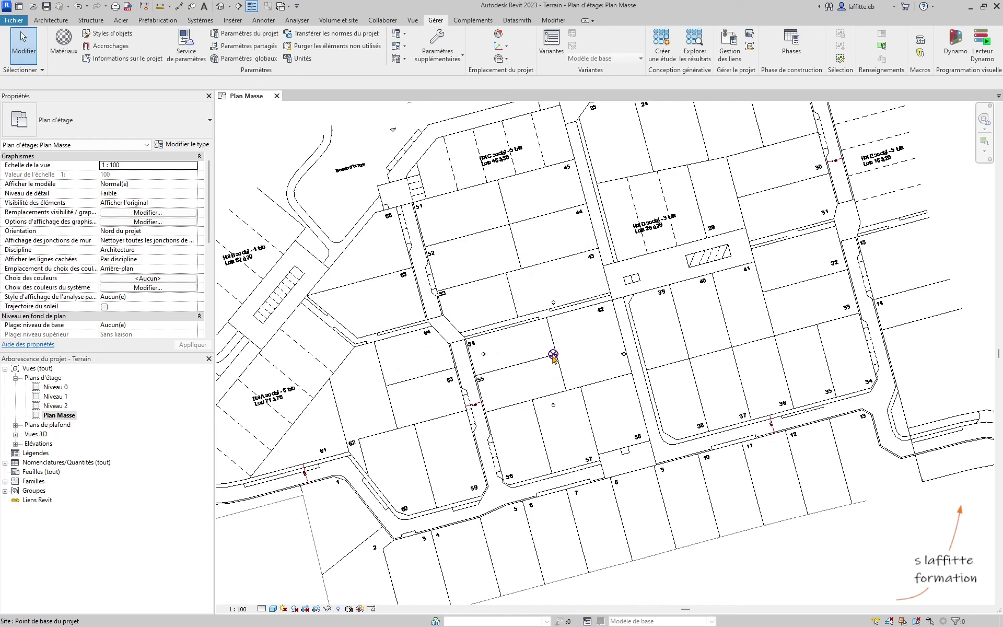
Examine where the survey point and project base point lie relative to the linked site plan and lots 42, 54 and 55
scroll(565, 283, "down", 10)
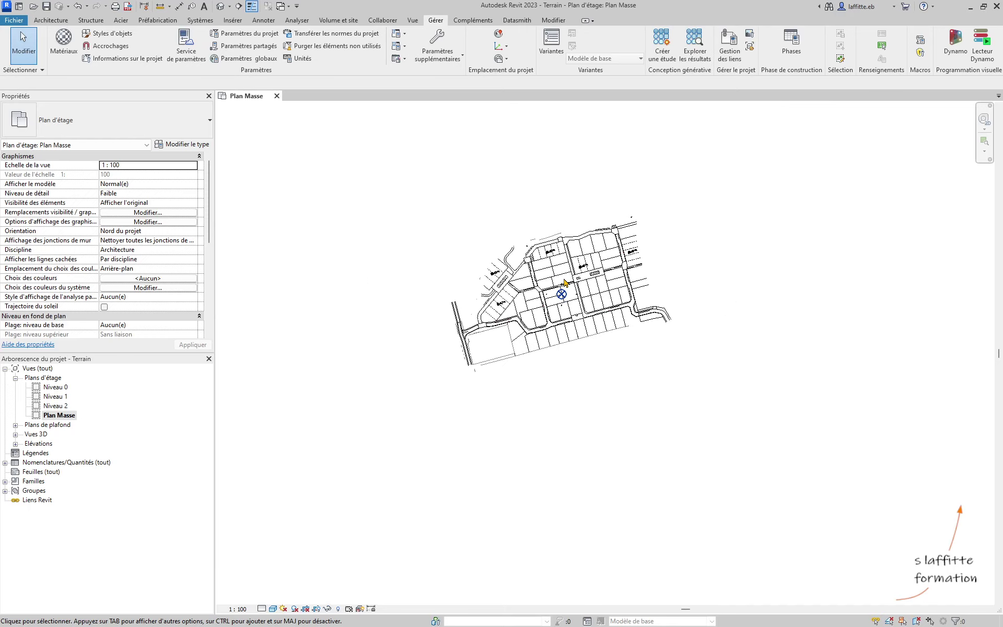
scroll(564, 283, "down", 4)
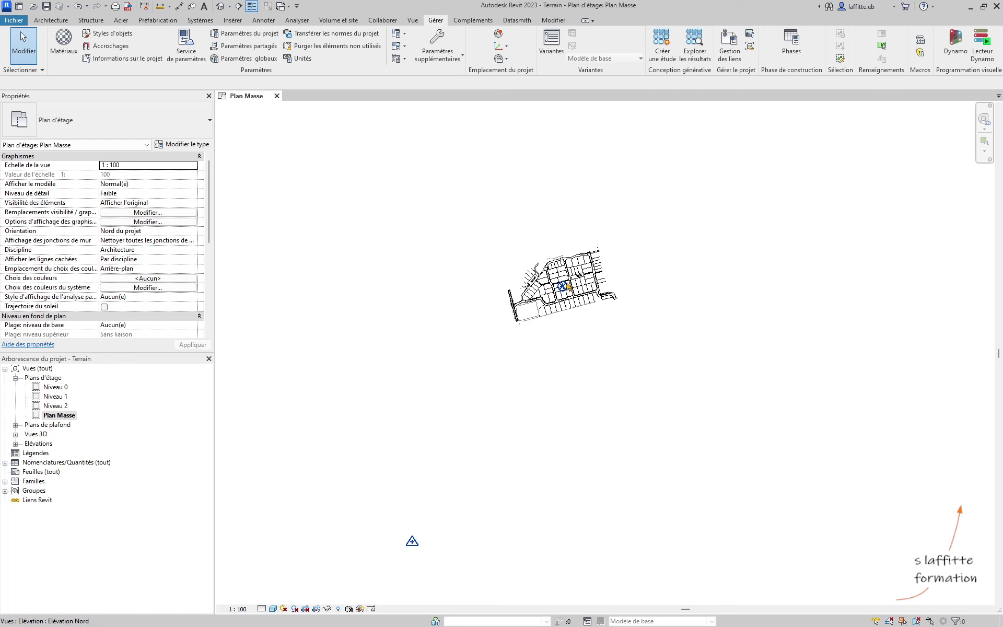
scroll(567, 287, "up", 4)
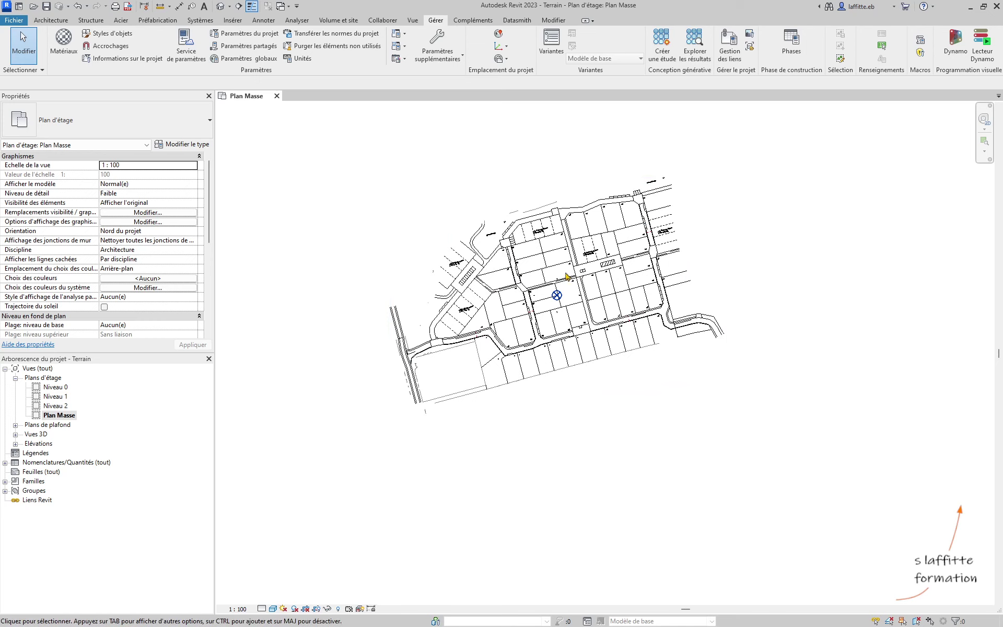
scroll(566, 269, "down", 3)
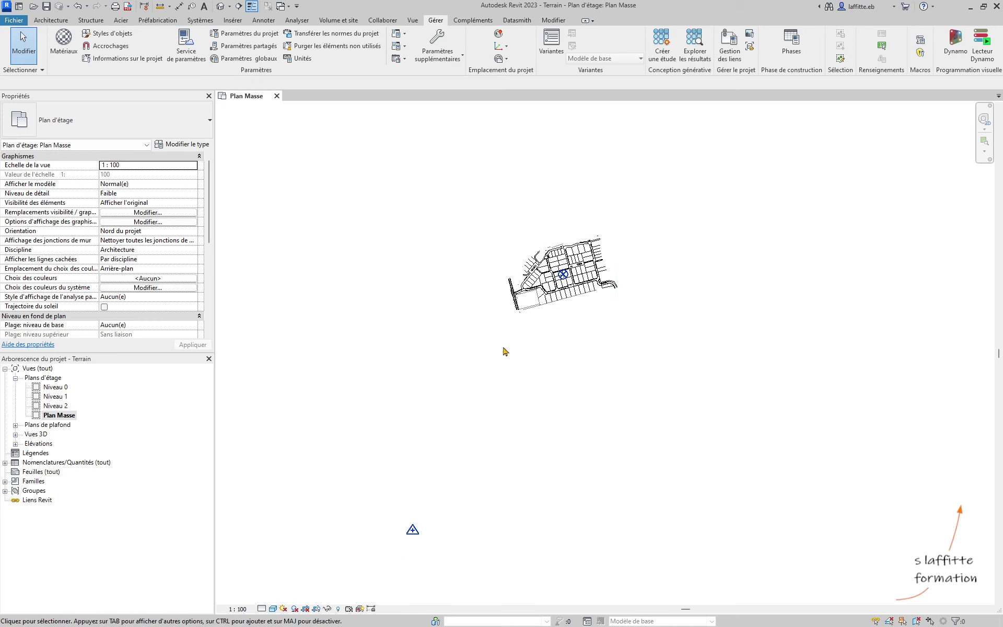
scroll(567, 266, "up", 5)
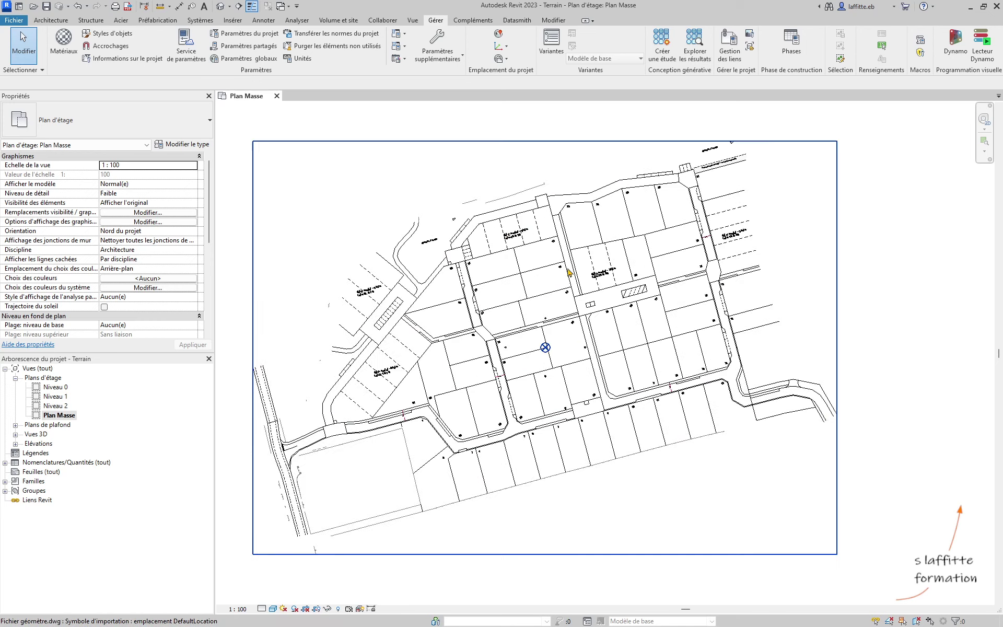
scroll(568, 271, "up", 2)
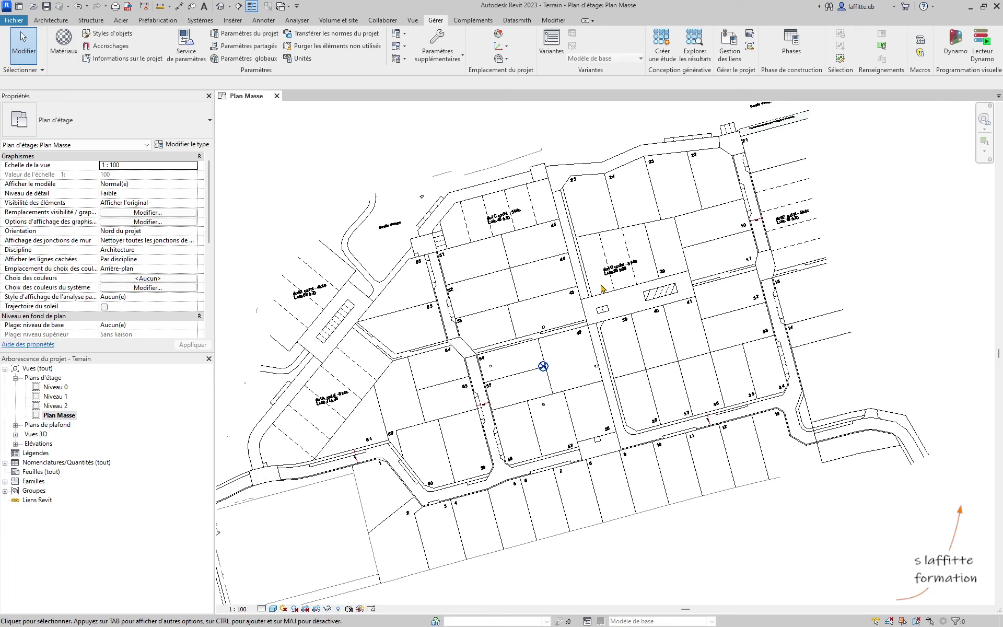
scroll(546, 370, "up", 3)
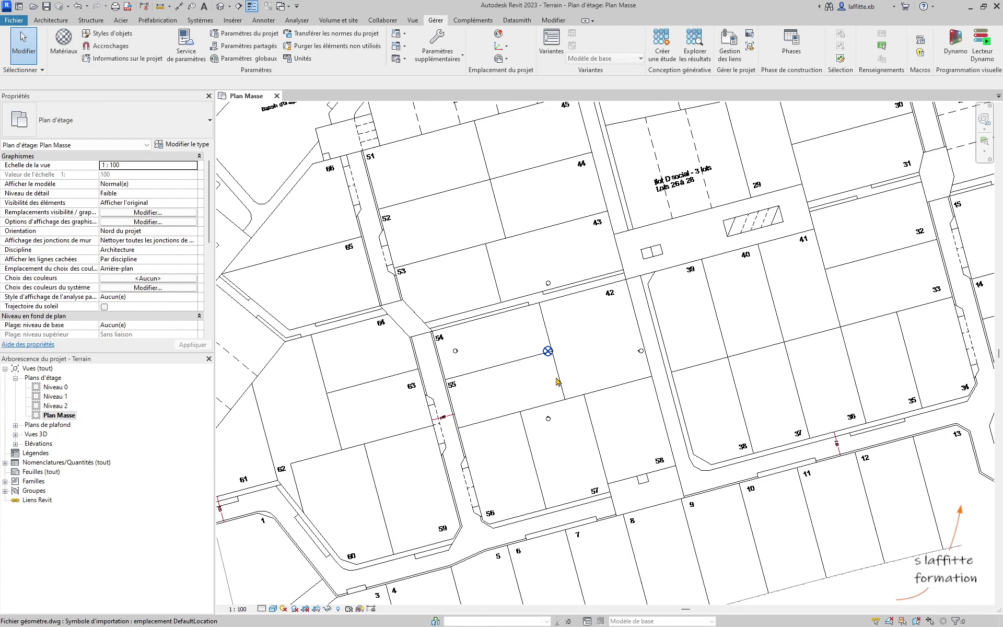
middle_click_drag(547, 370, 532, 347)
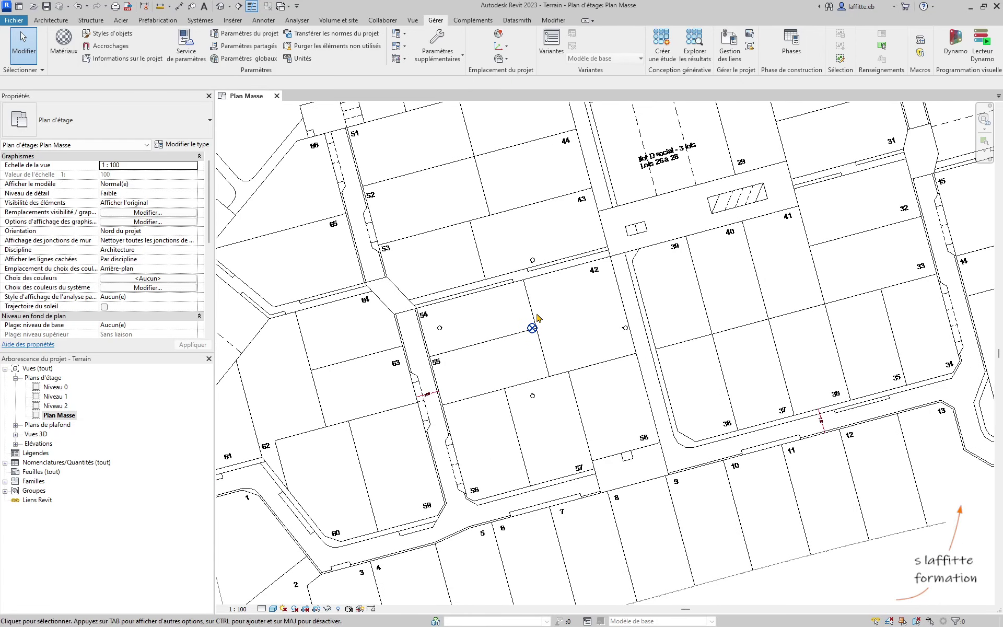
scroll(550, 310, "up", 3)
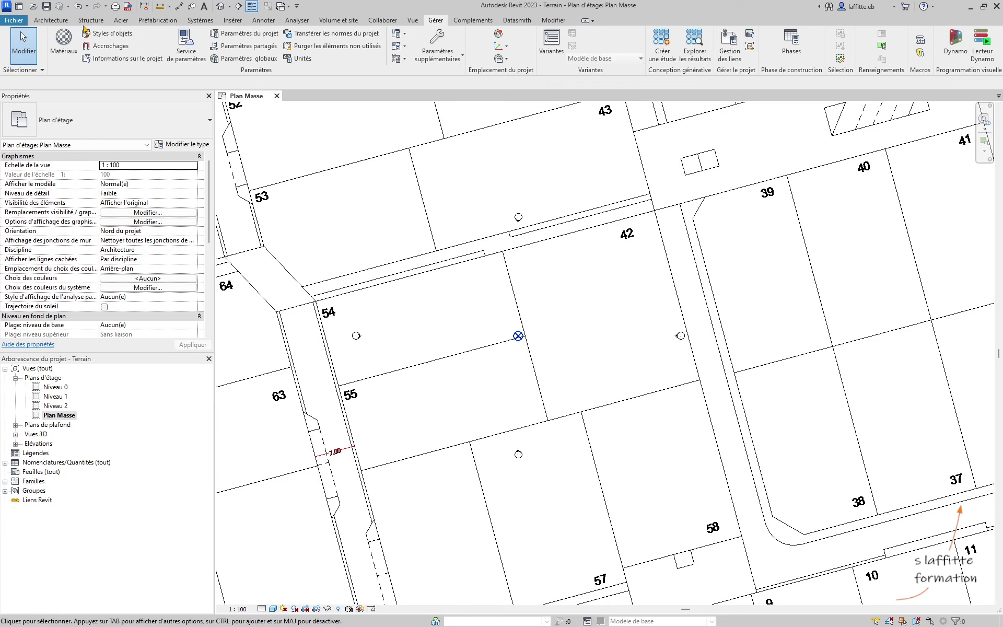
Trace the boundaries and dividing lines of lots 42, 54 and 55 as model lines by picking the linked plan's edges
left_click(52, 20)
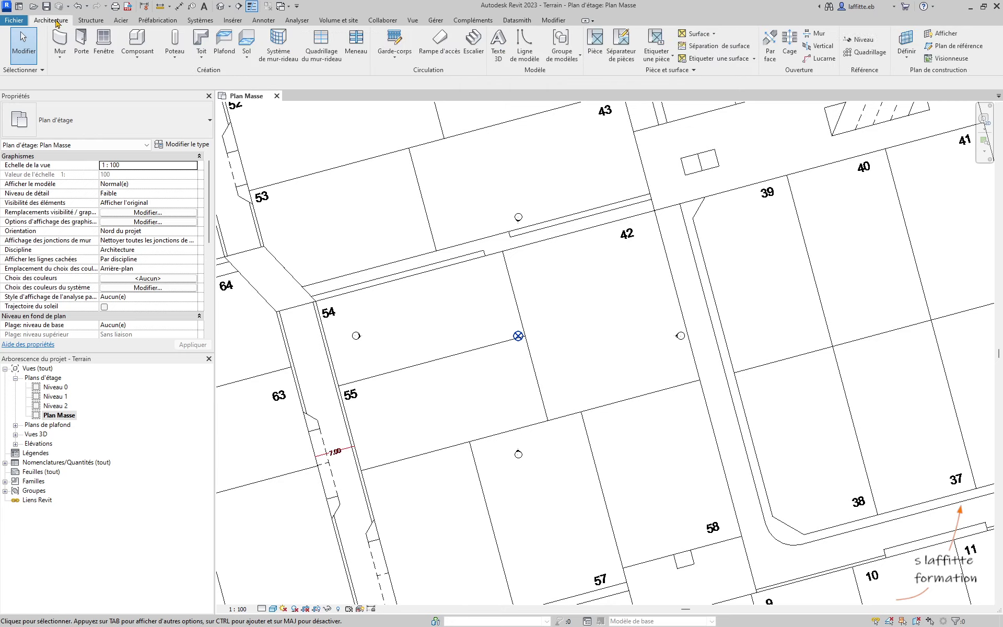
left_click(524, 50)
left_click(505, 58)
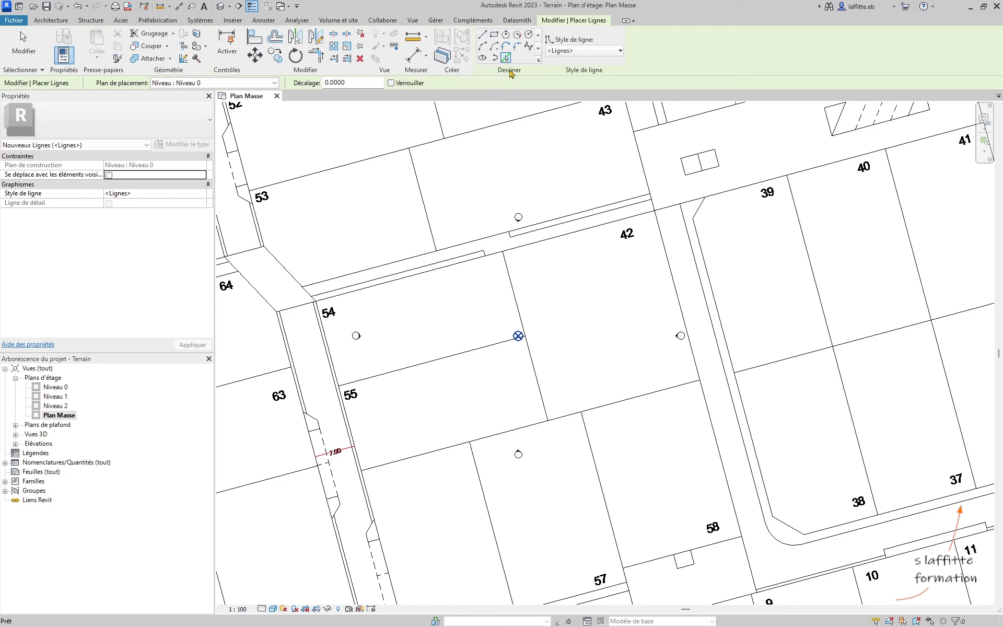
left_click(516, 250)
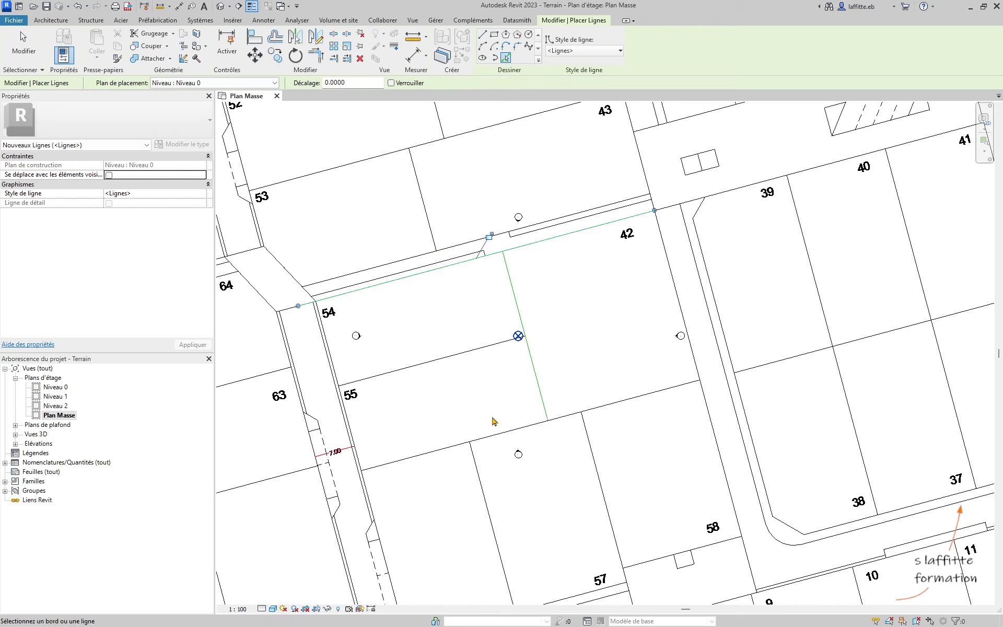
left_click(504, 431)
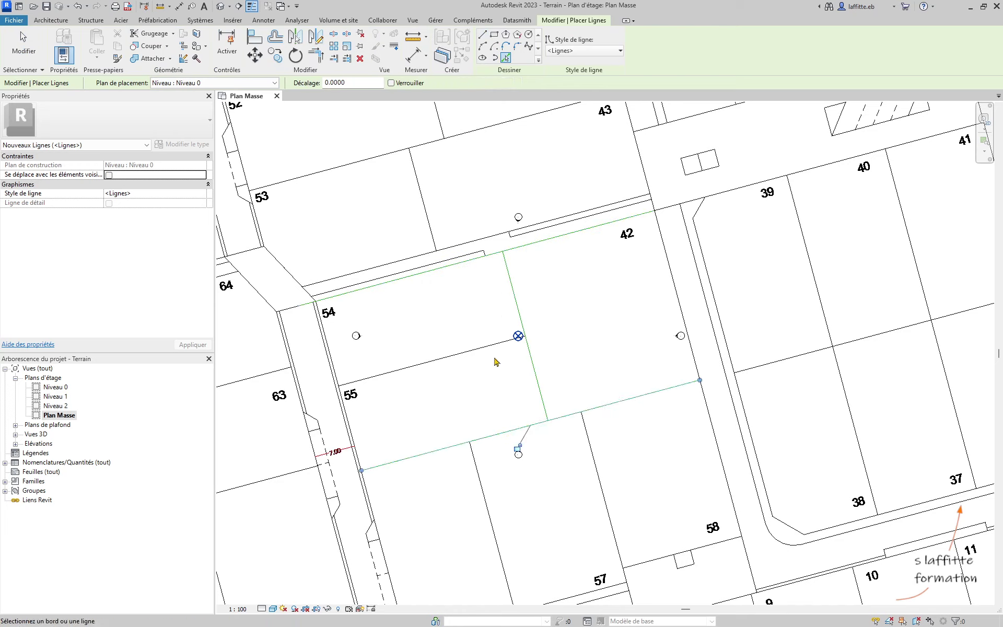
left_click(662, 267)
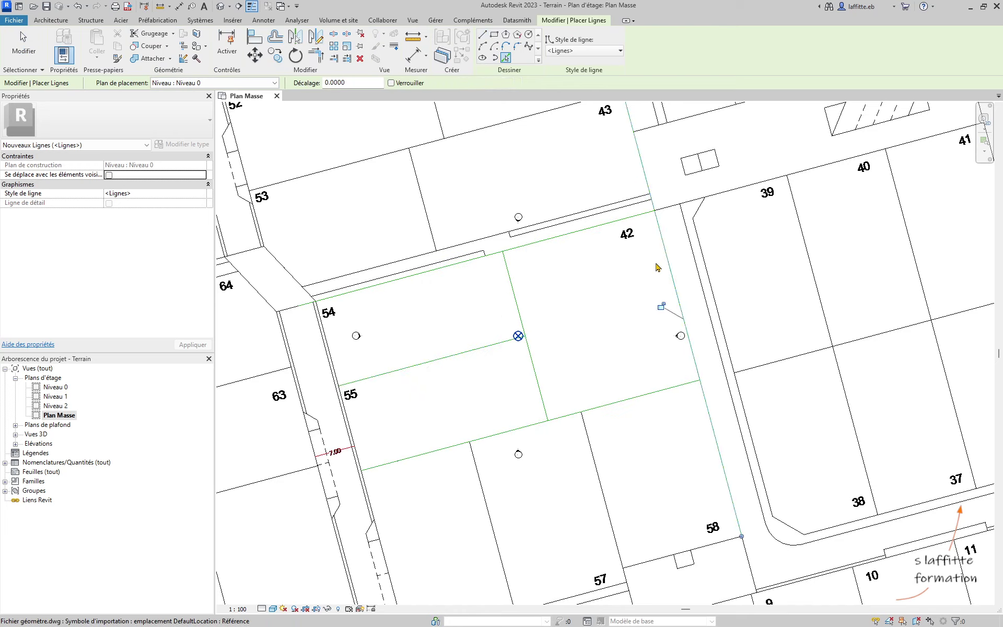
left_click(331, 350)
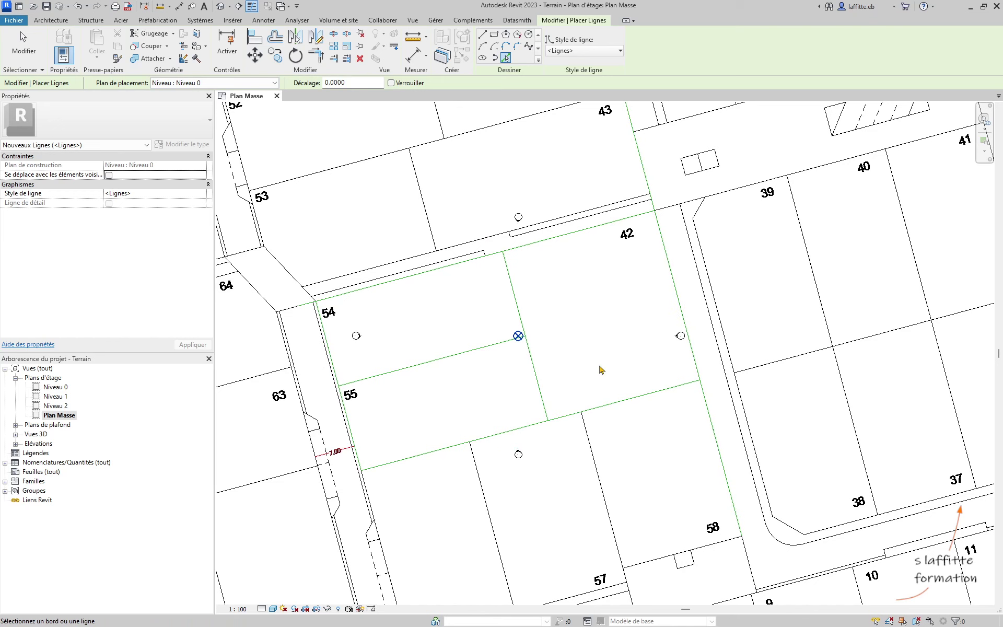
key("Escape")
key("Escape")
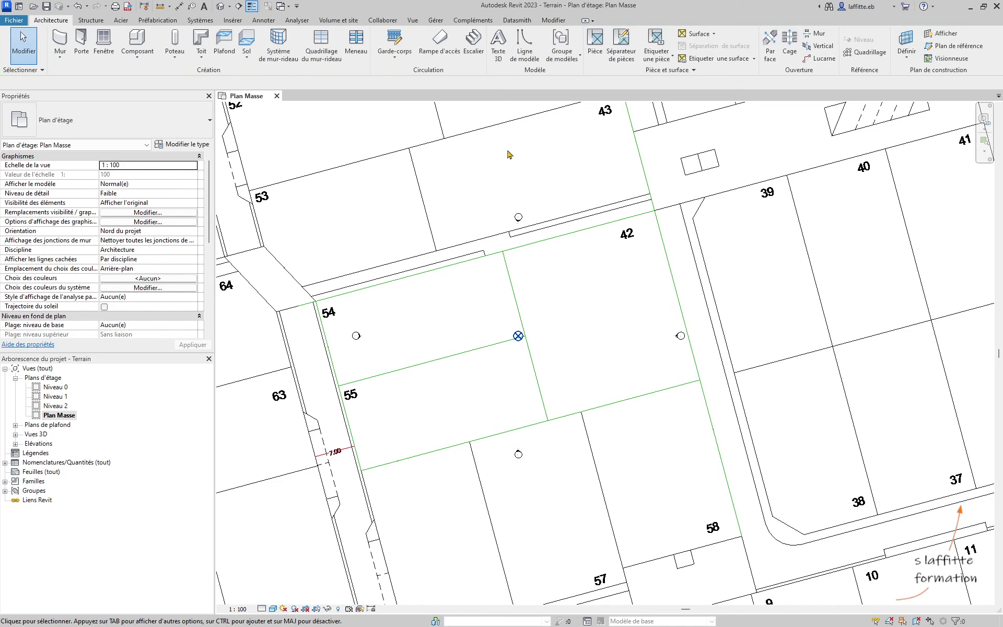
Link the Revit model Maison 1.rvt with Manuel - Centre positioning and place it inside lot 42
left_click(232, 21)
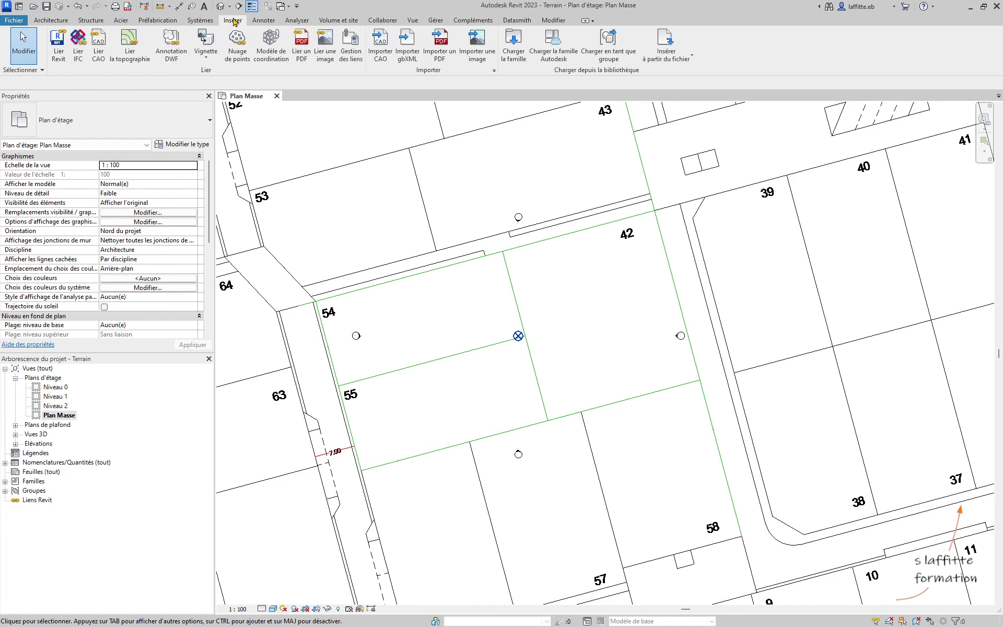
left_click(58, 45)
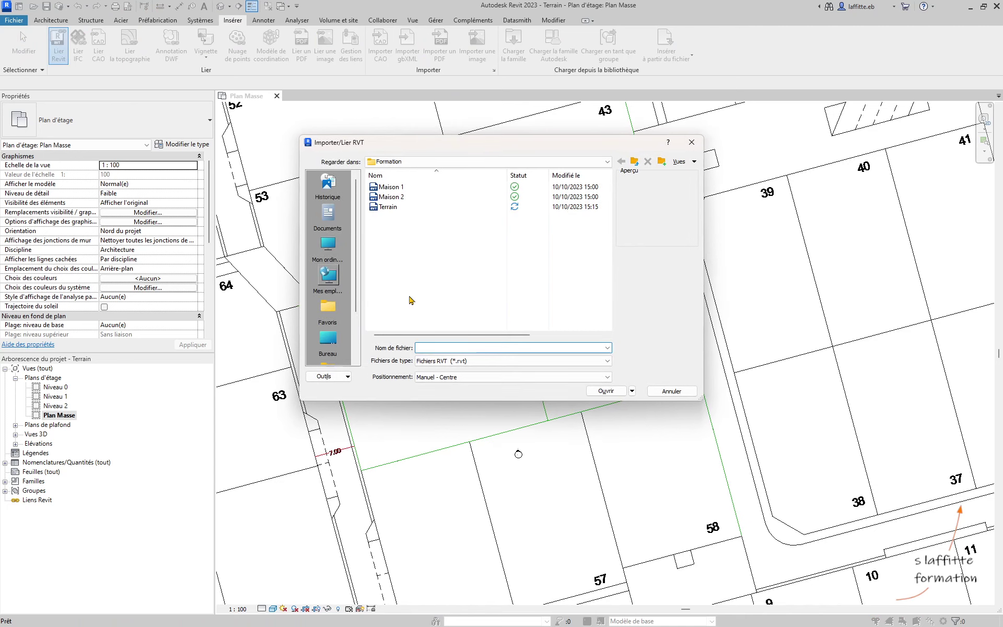
left_click(409, 187)
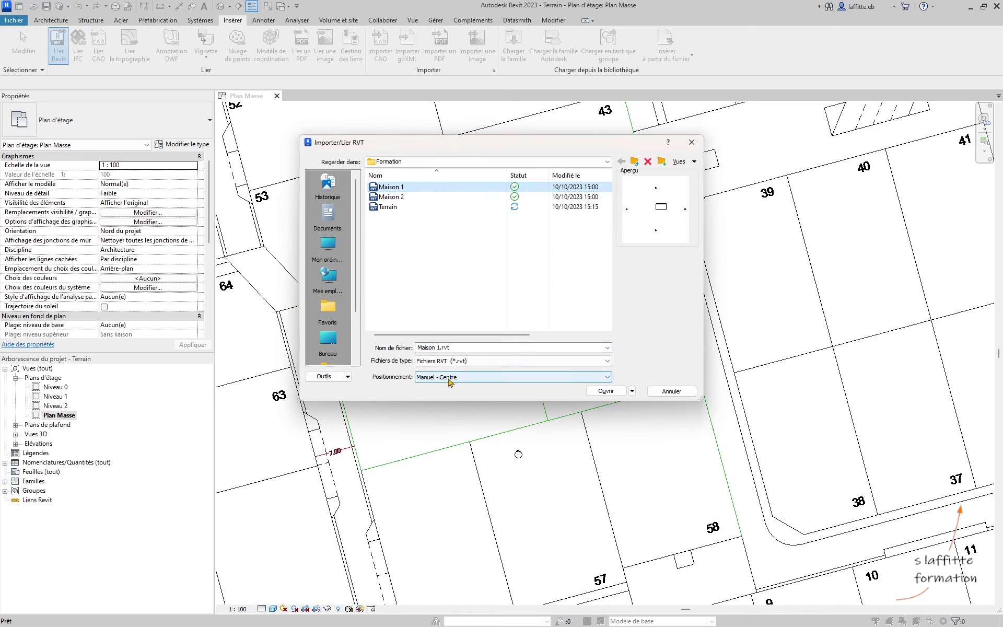
left_click(607, 393)
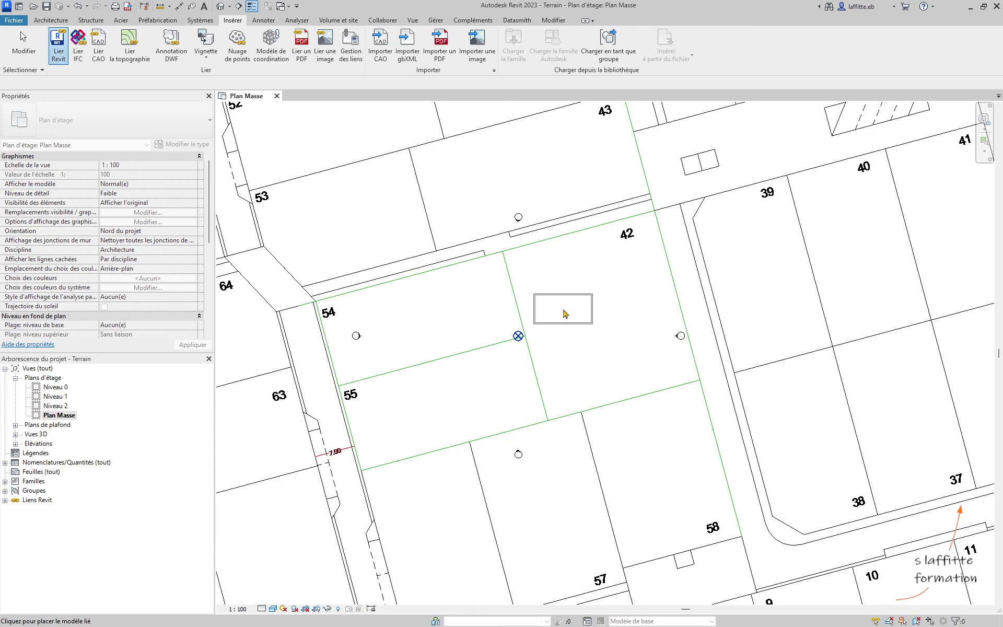
left_click(563, 314)
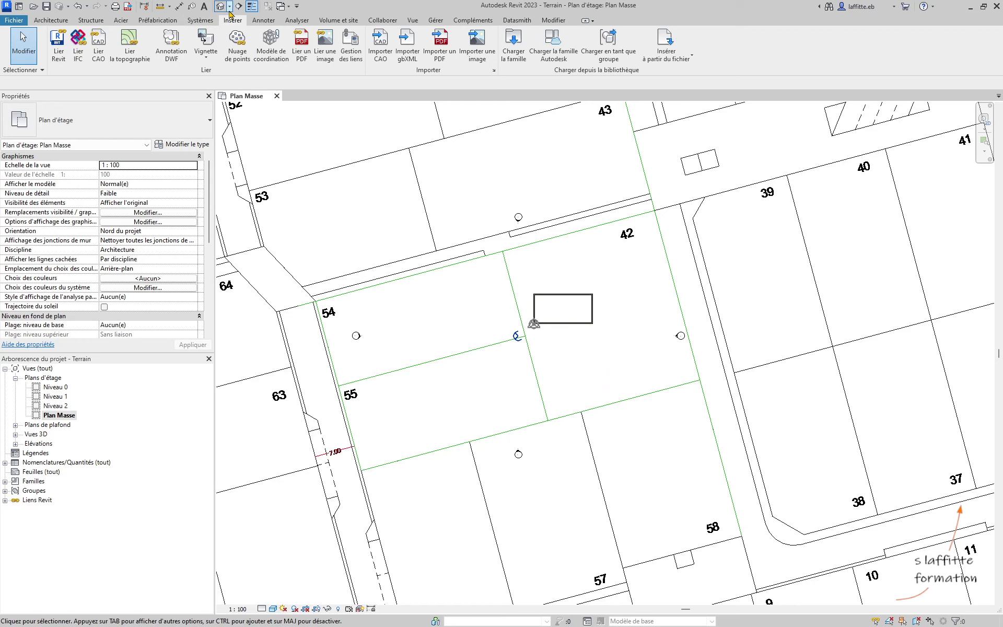
Align the lower long wall of the linked Maison 1 with the boundary line separating lot 42 from lots 54 and 55
left_click(549, 300)
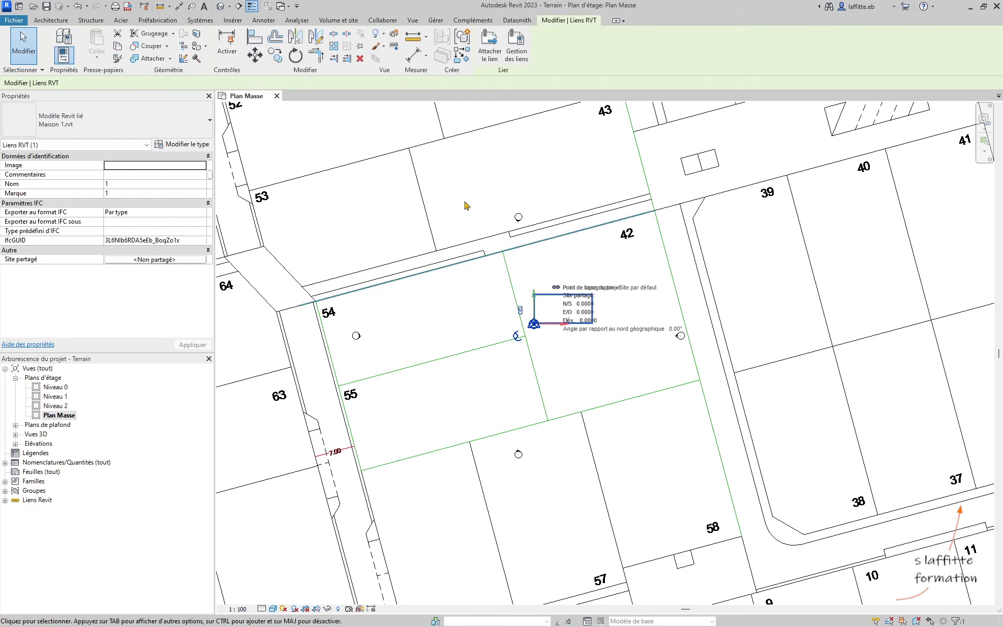
left_click(261, 40)
scroll(520, 339, "up", 3)
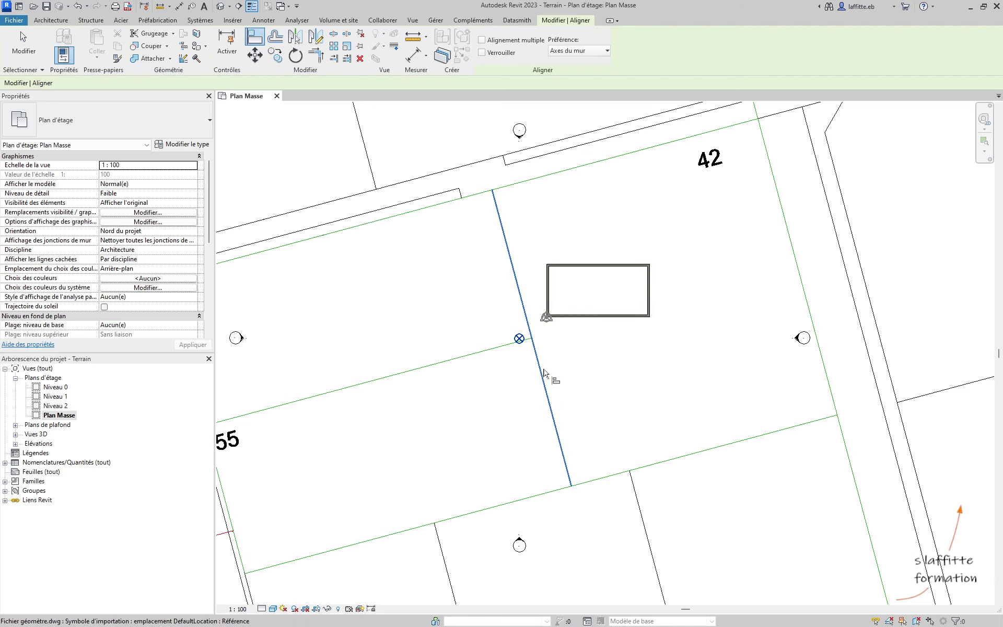
left_click(544, 373)
left_click(577, 317)
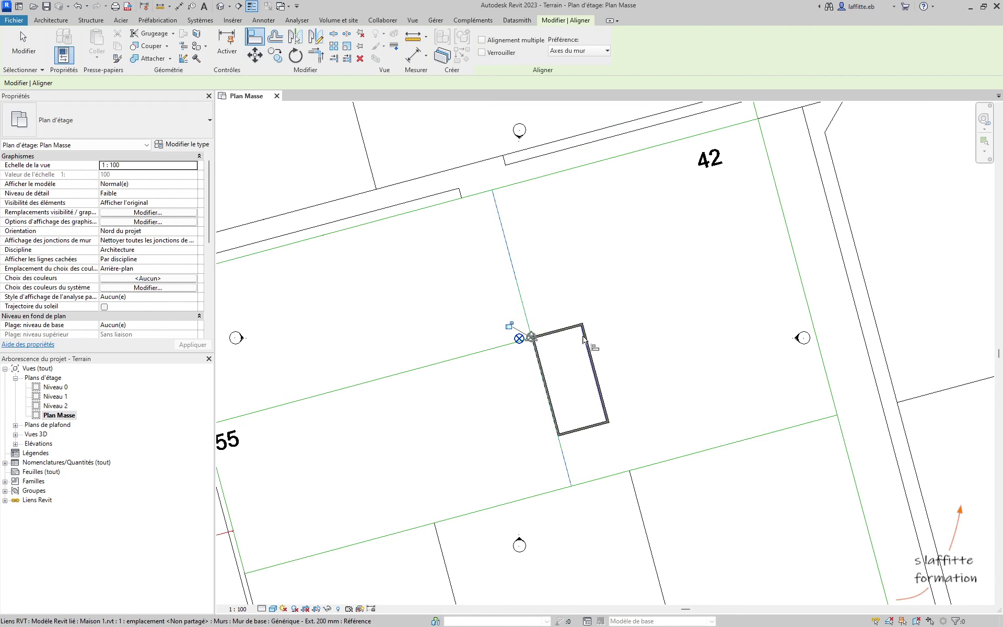
middle_click_drag(584, 336, 558, 320)
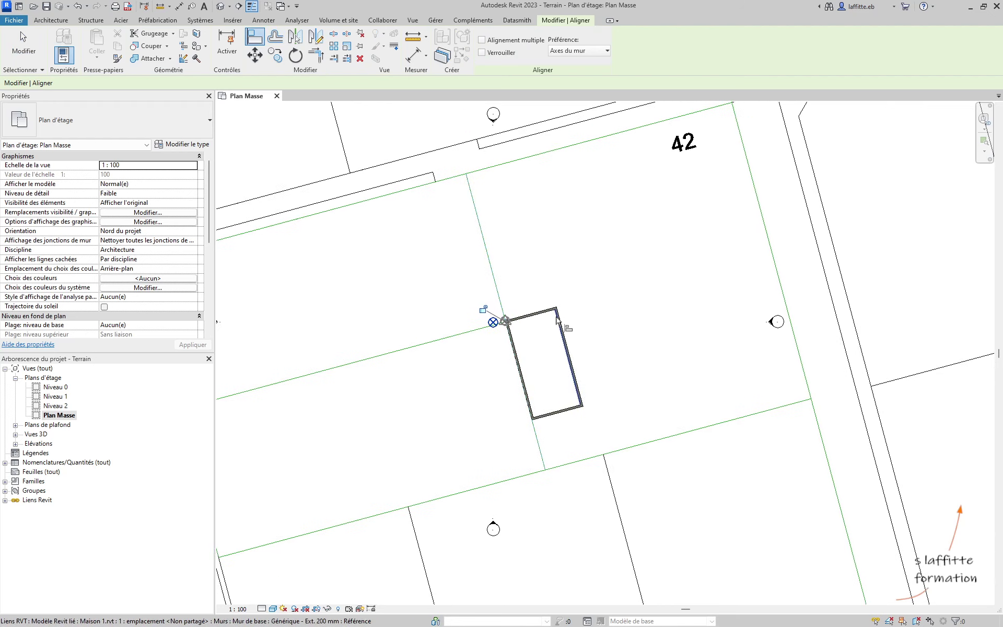
Offset a copy of the lower boundary line of lots 42 and 55 by 3.0000 towards the inside of the lots
middle_click_drag(600, 399, 638, 344)
middle_click_drag(565, 354, 579, 335)
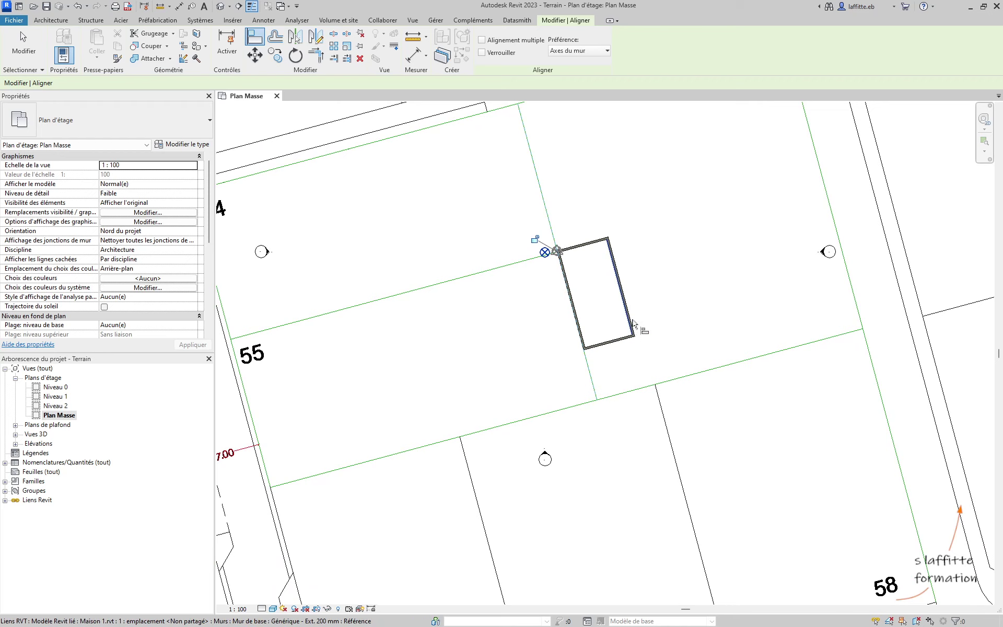
middle_click_drag(629, 344, 588, 349)
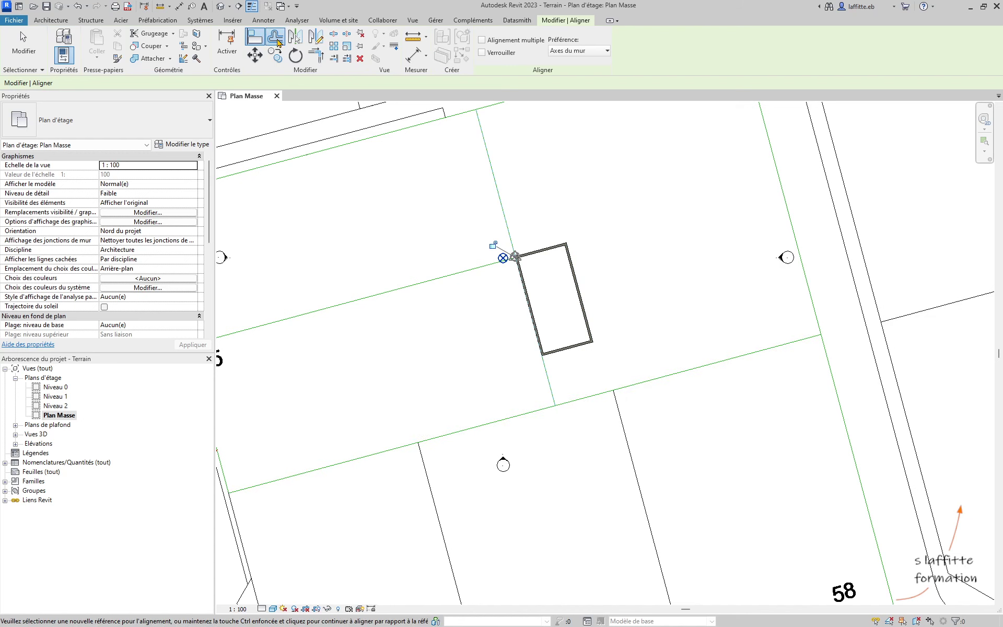
left_click(276, 39)
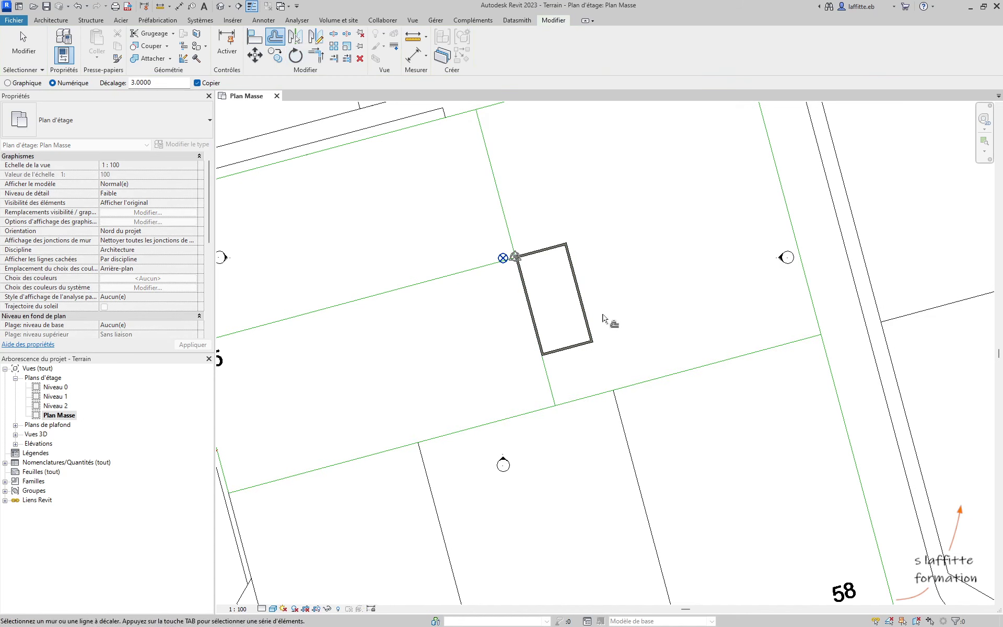
left_click(603, 395)
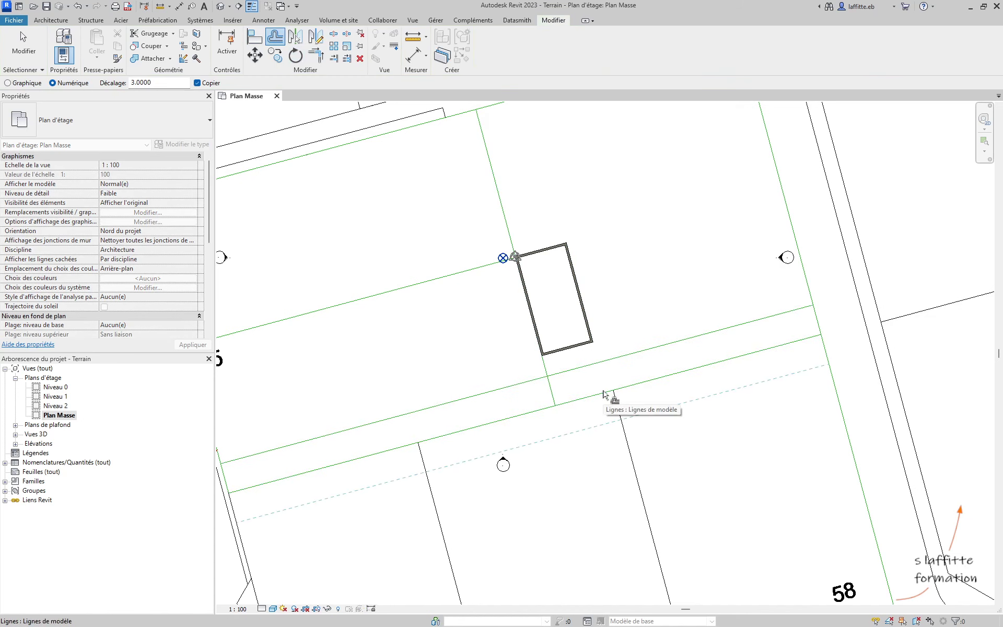
Align the lower short wall of the linked Maison 1 with the offset line inside lot 42
key("a")
key("l")
left_click(571, 371)
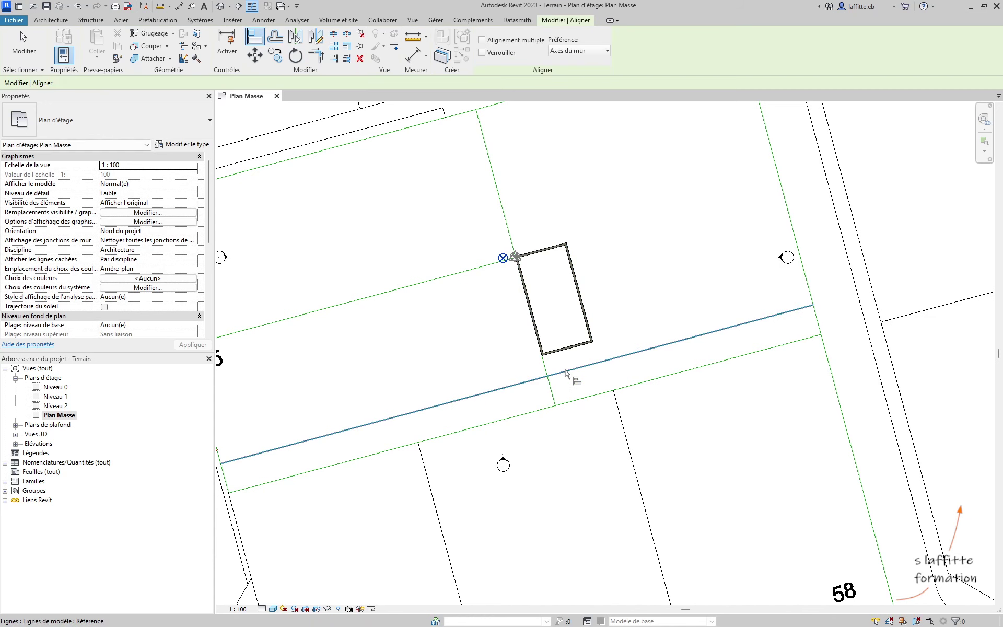
left_click(574, 346)
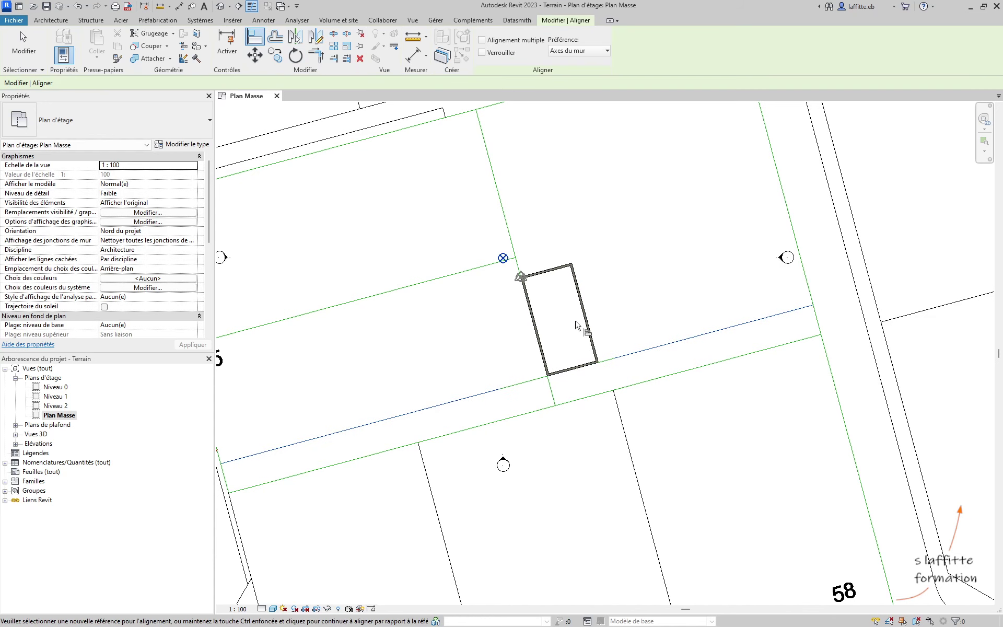
scroll(555, 312, "down", 3)
scroll(556, 311, "up", 2)
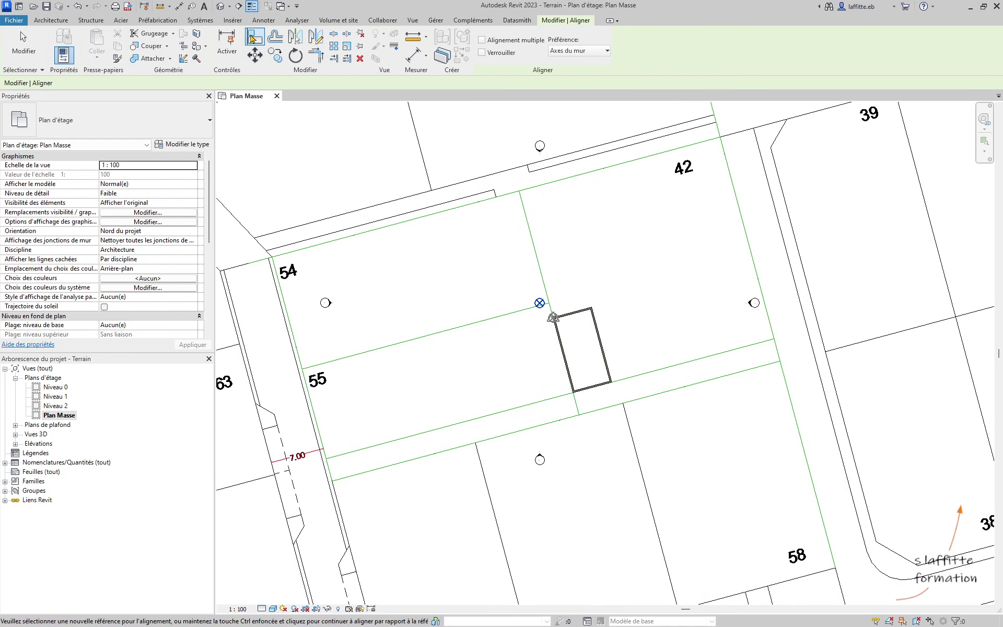
Link the Revit model Maison 2.rvt with Manuel - Centre positioning and place it in lot 55 beside Maison 1
left_click(233, 20)
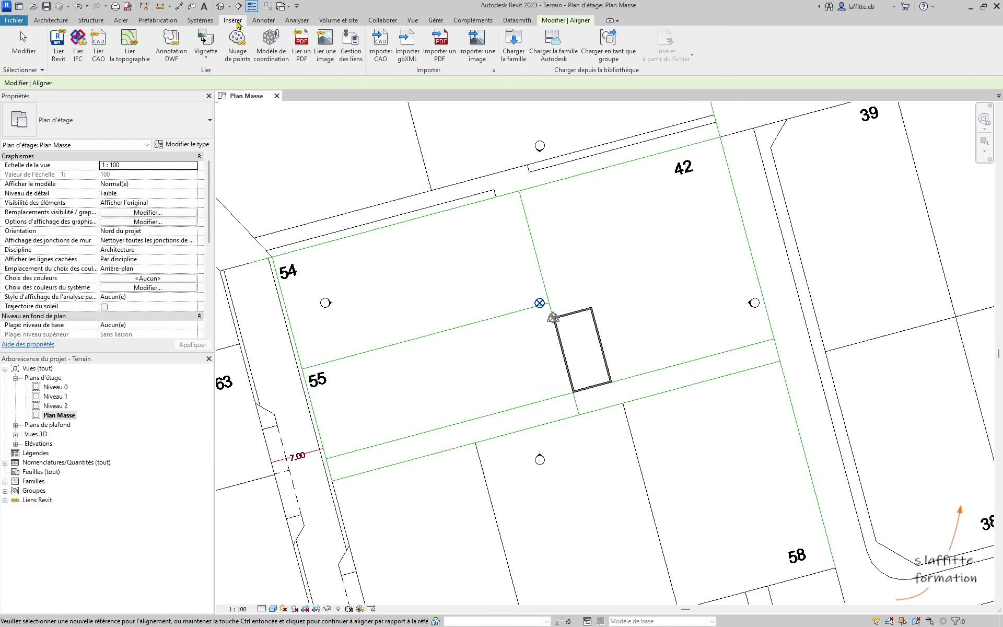
left_click(59, 45)
left_click(410, 201)
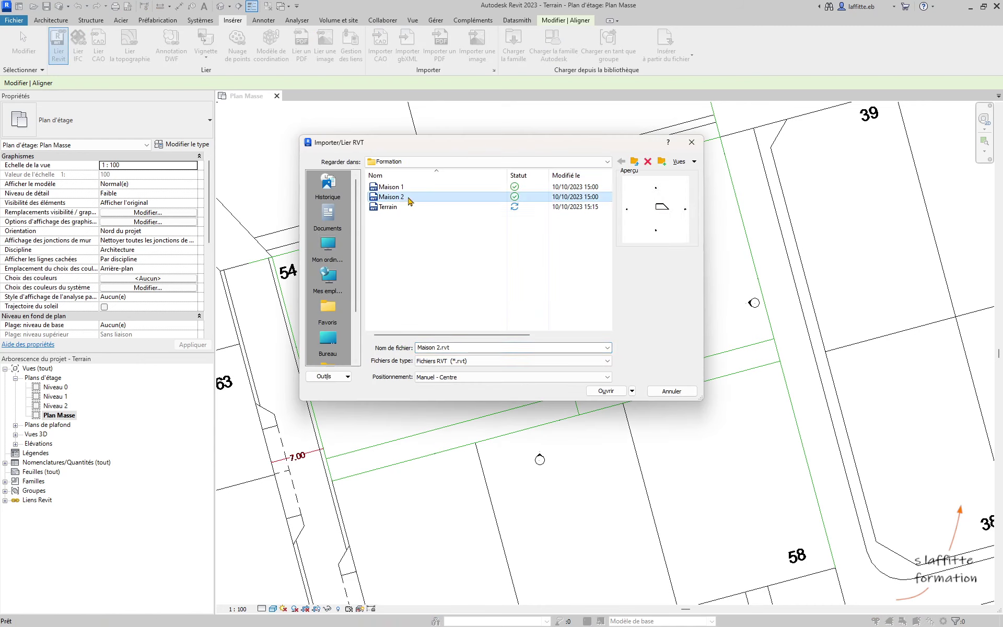
left_click(603, 392)
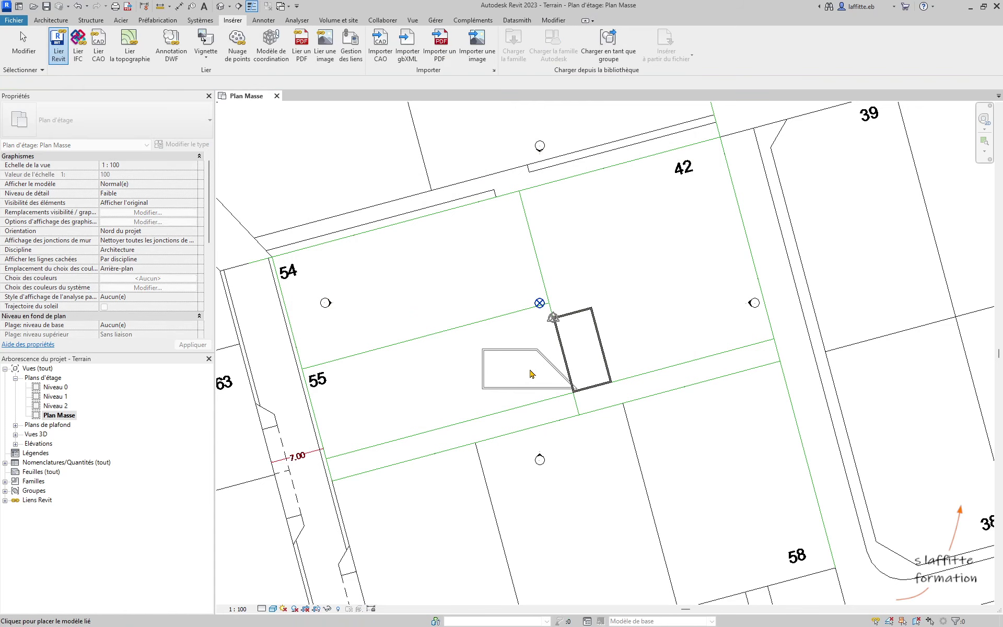
left_click(541, 369)
Align the short straight wall of the linked Maison 2 with the line dividing lot 42 from lots 54 and 55
key("a")
key("l")
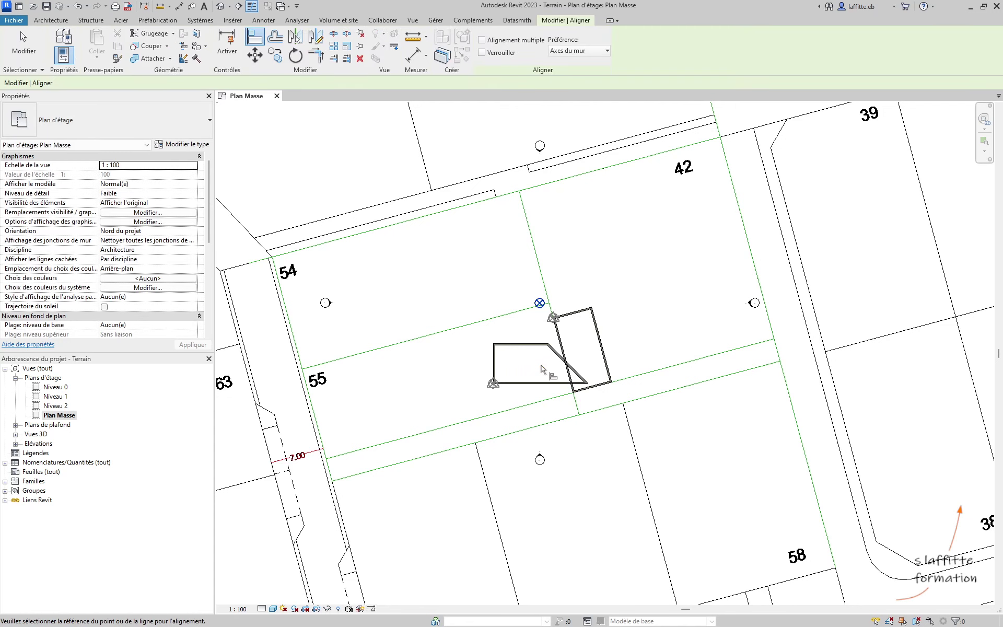
left_click(545, 285)
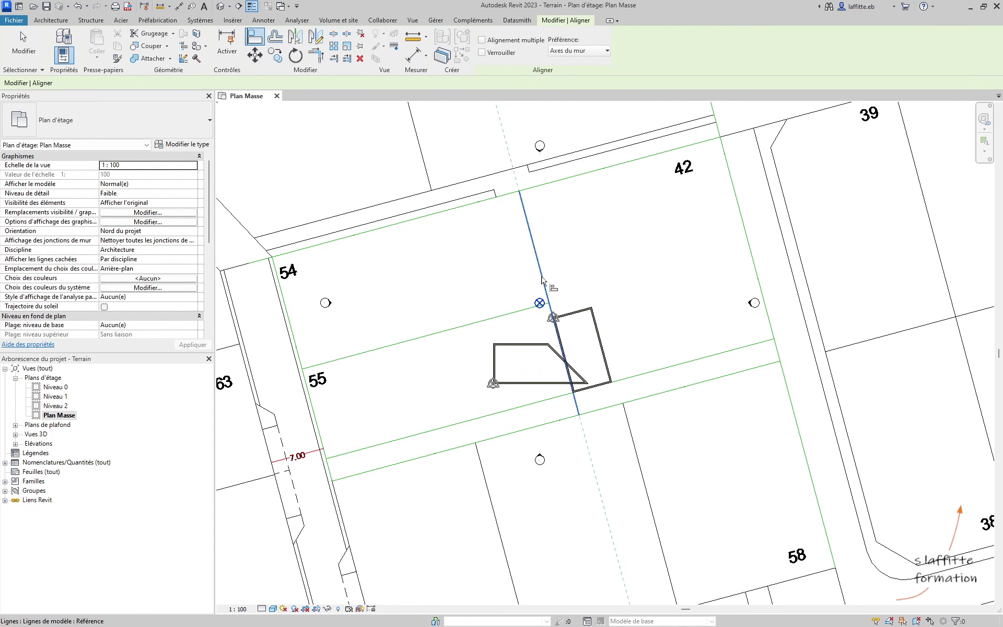
left_click(495, 358)
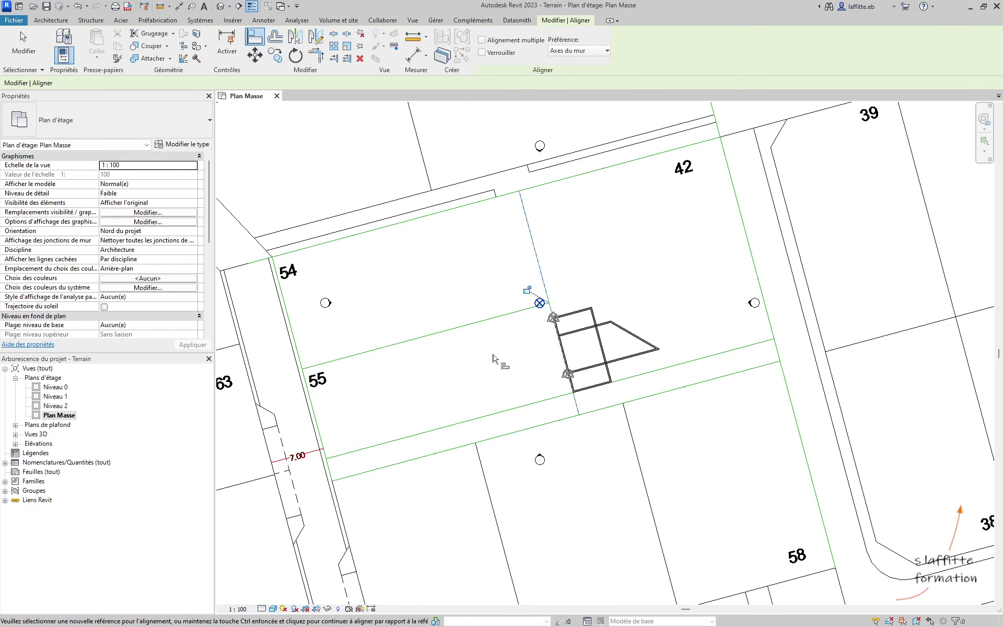
Mirror the linked Maison 2 across the dividing line into lot 55, without keeping a copy
left_click(23, 40)
left_click(634, 335)
left_click(295, 37)
left_click(80, 83)
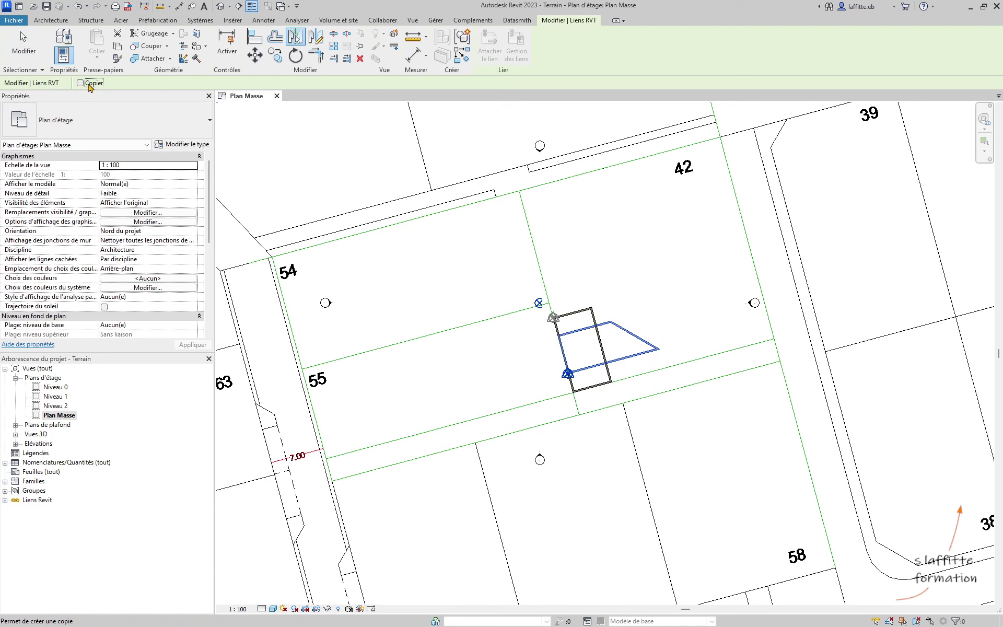
left_click(539, 271)
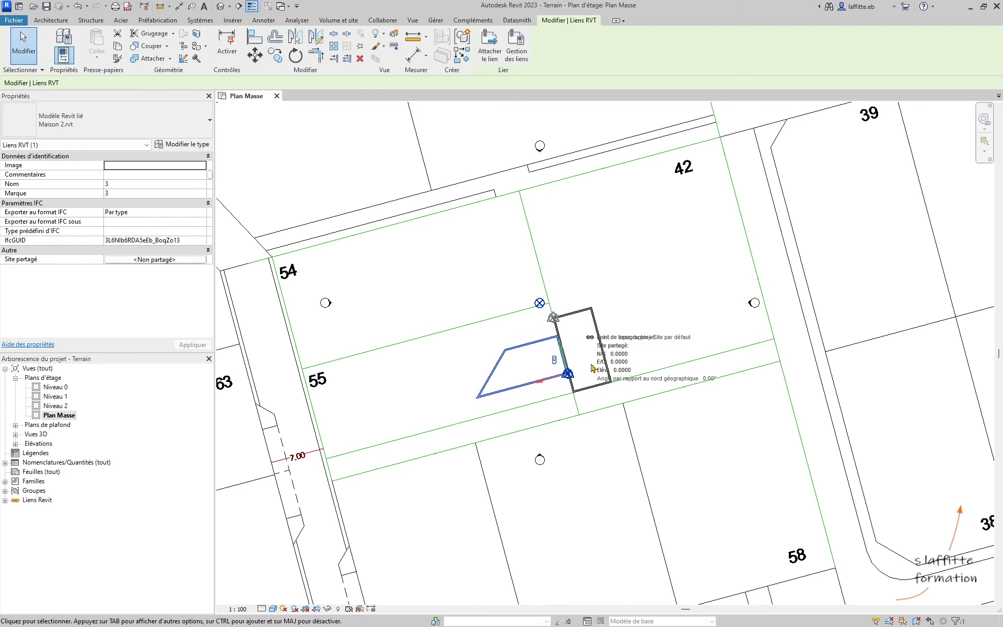
left_click(578, 376)
Align the long lower wall of the linked Maison 2 with the offset line inside lot 55
scroll(555, 263, "up", 4)
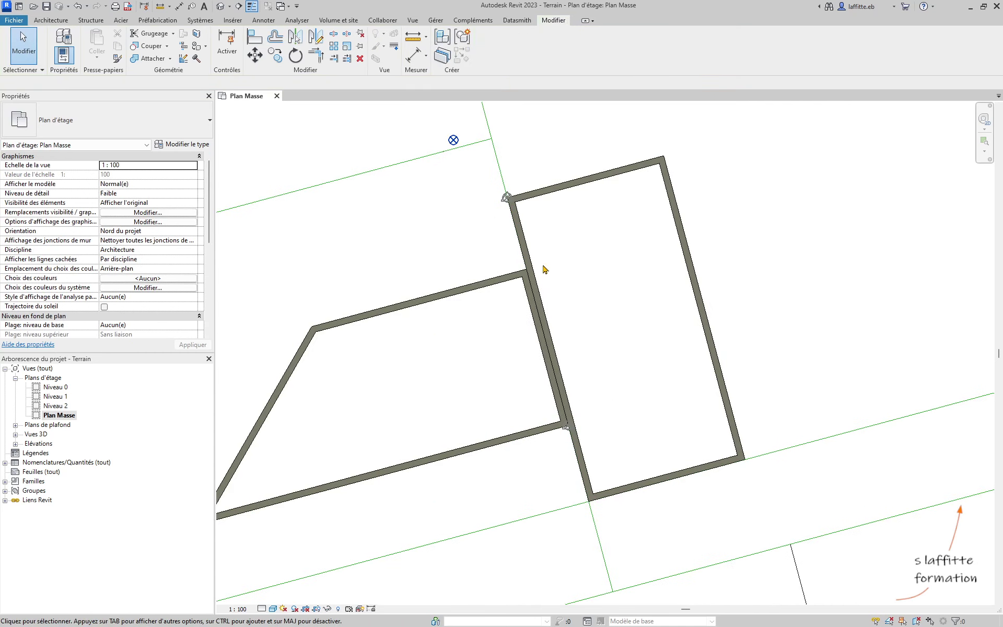
scroll(543, 269, "down", 3)
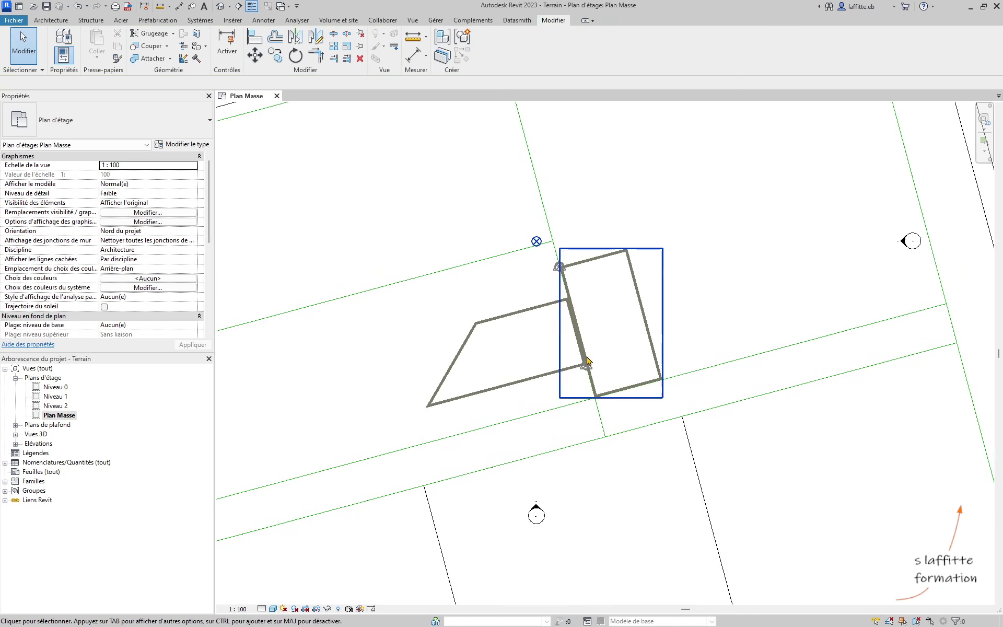
scroll(558, 376, "up", 1)
key("a")
key("l")
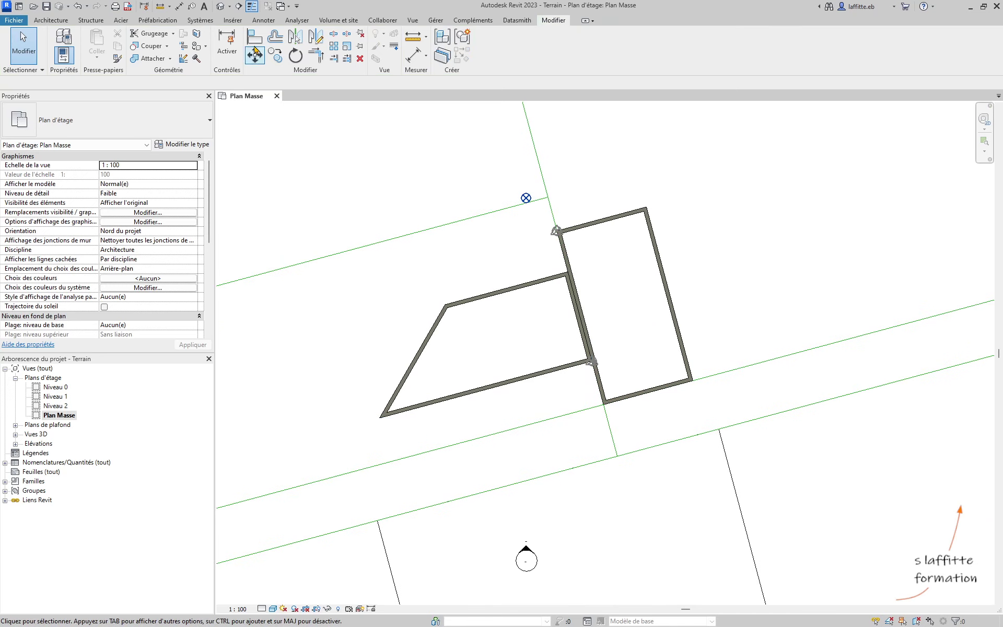
left_click(520, 430)
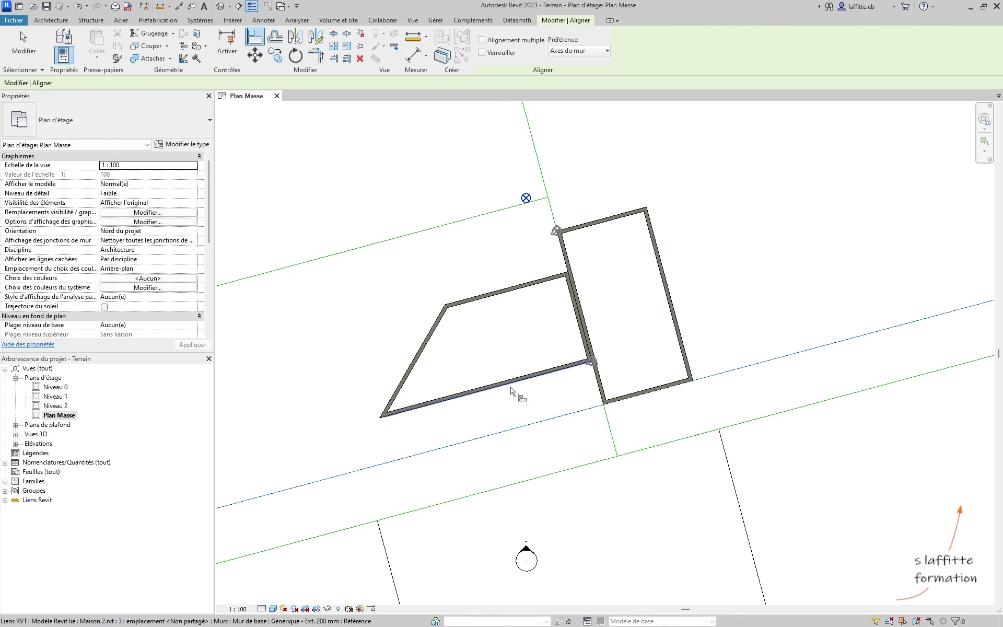
left_click(517, 389)
scroll(551, 403, "down", 3)
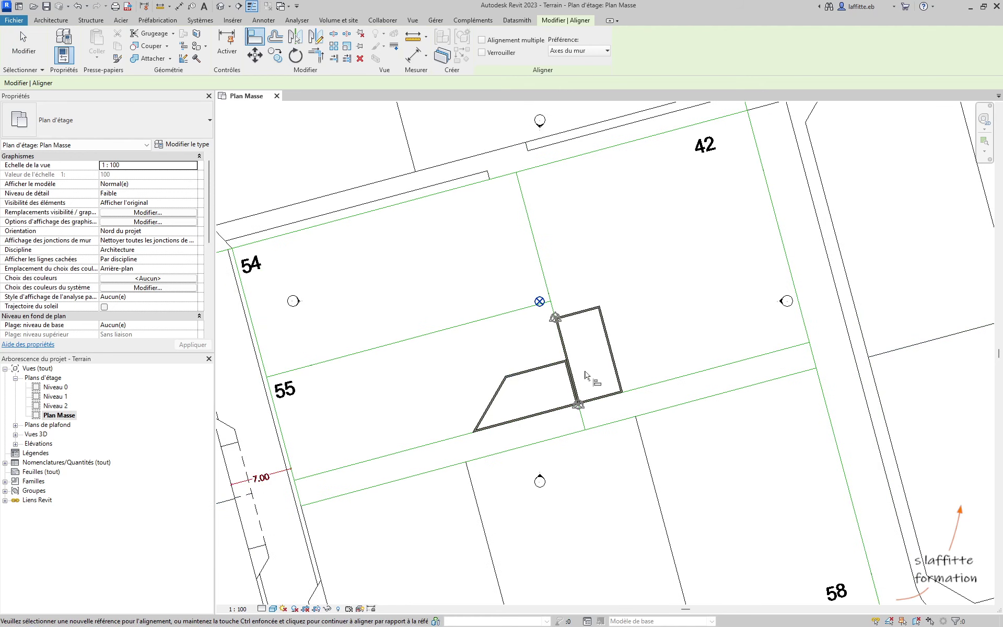
Examine how the two linked houses meet each other at the dividing line and the offset line
middle_click_drag(587, 372, 557, 304)
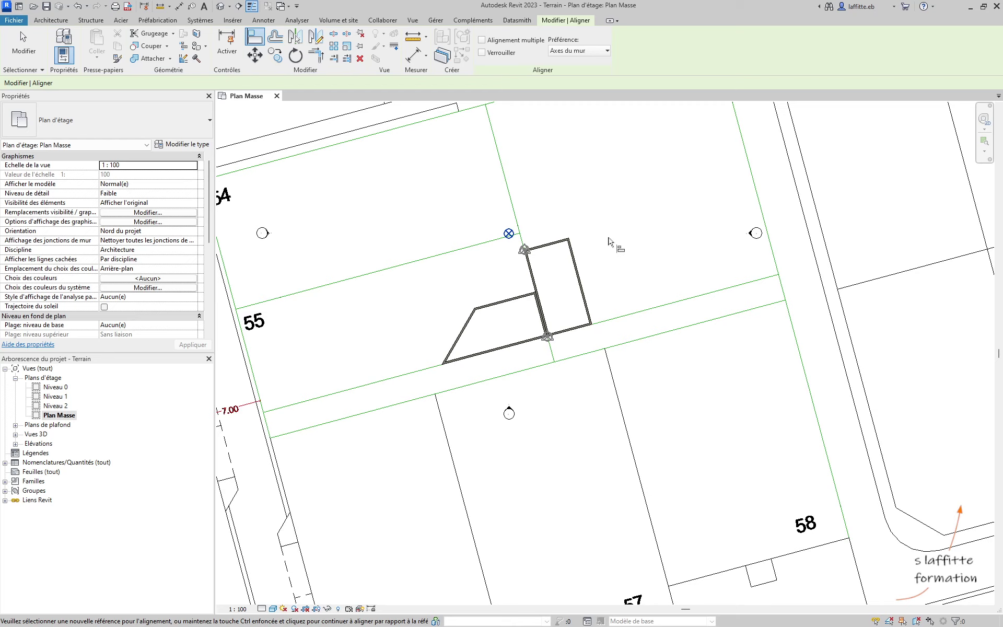
scroll(553, 280, "up", 2)
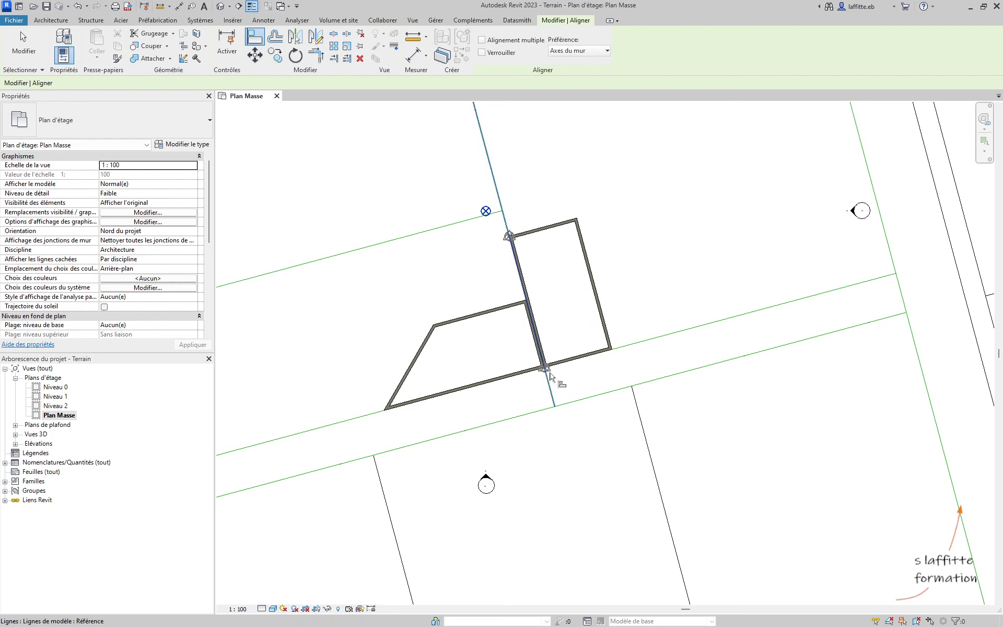
scroll(543, 368, "up", 6)
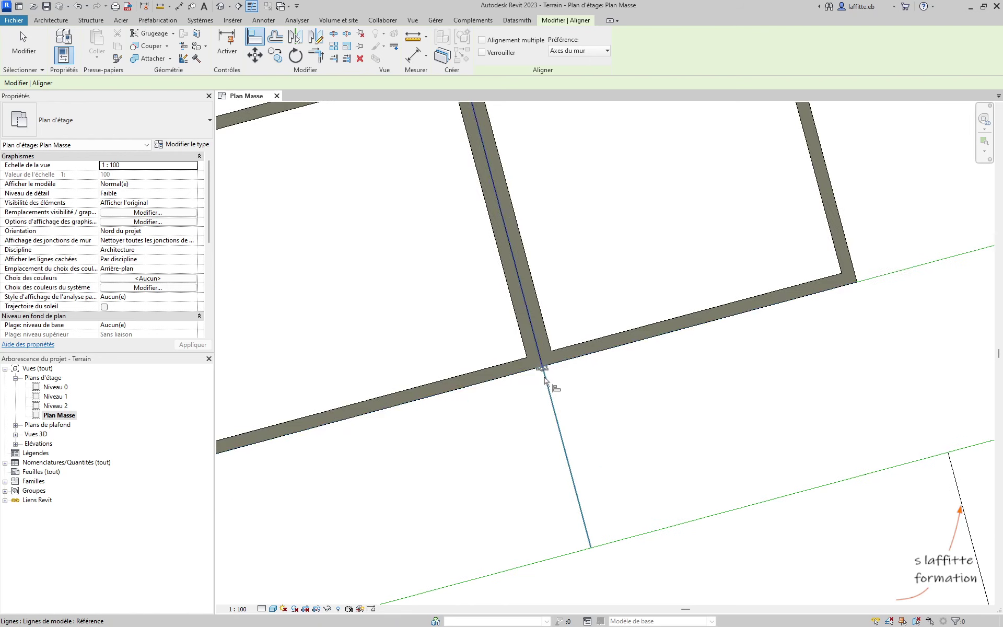
scroll(545, 372, "down", 5)
scroll(548, 376, "up", 5)
scroll(548, 377, "down", 4)
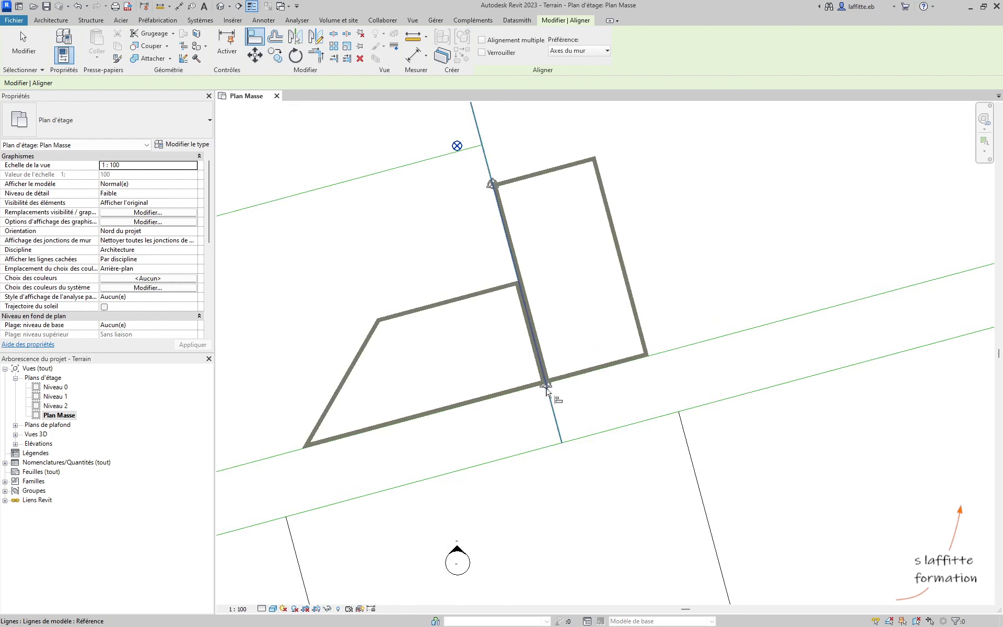
key("Escape")
key("Escape")
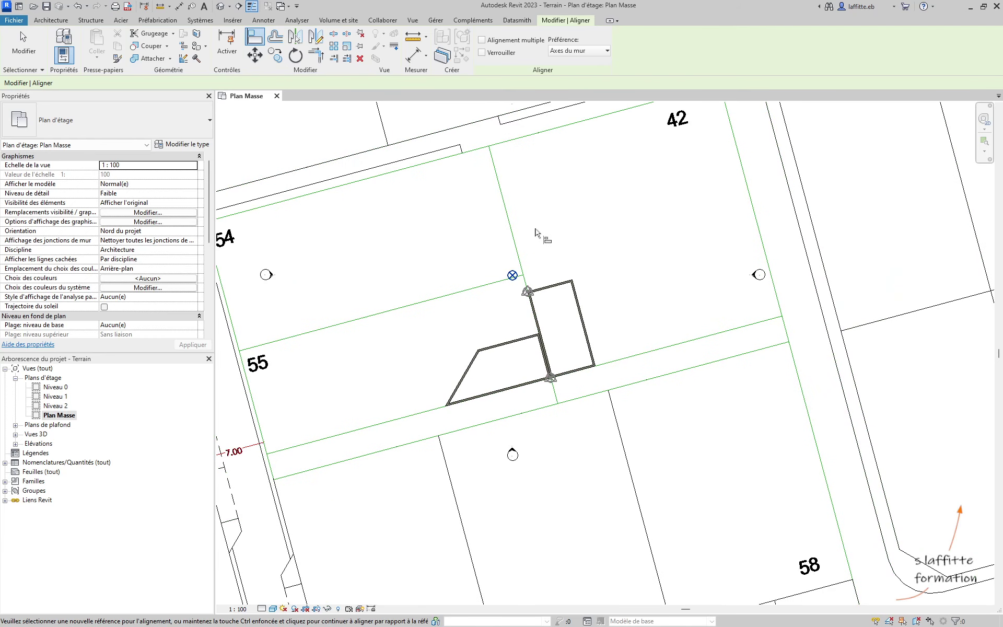
Export the site's shared coordinates to the linked Maison 1, using its default site Site par défaut
left_click(437, 21)
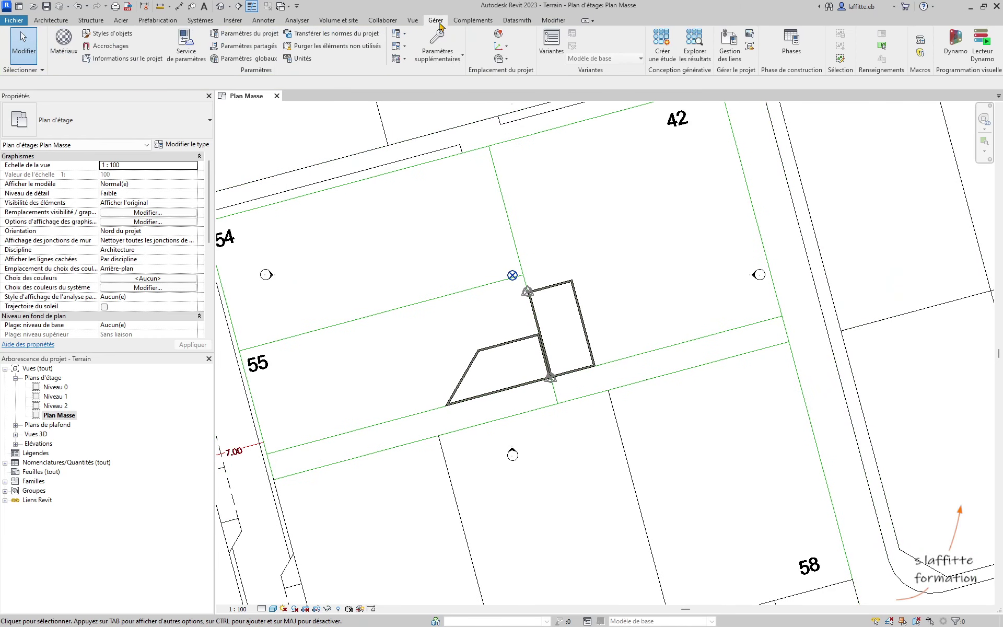
left_click(506, 47)
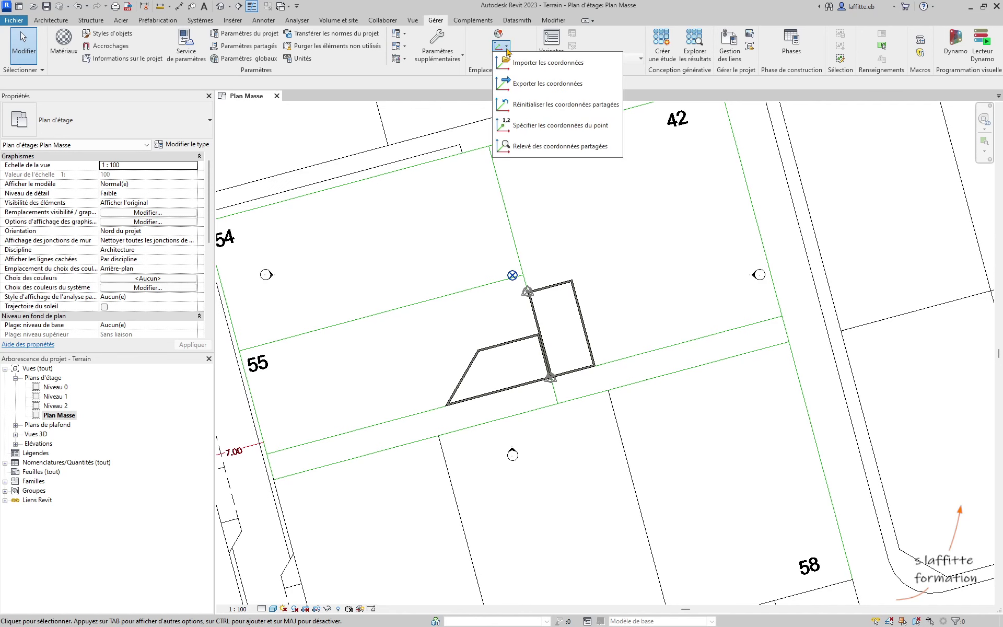
left_click(545, 84)
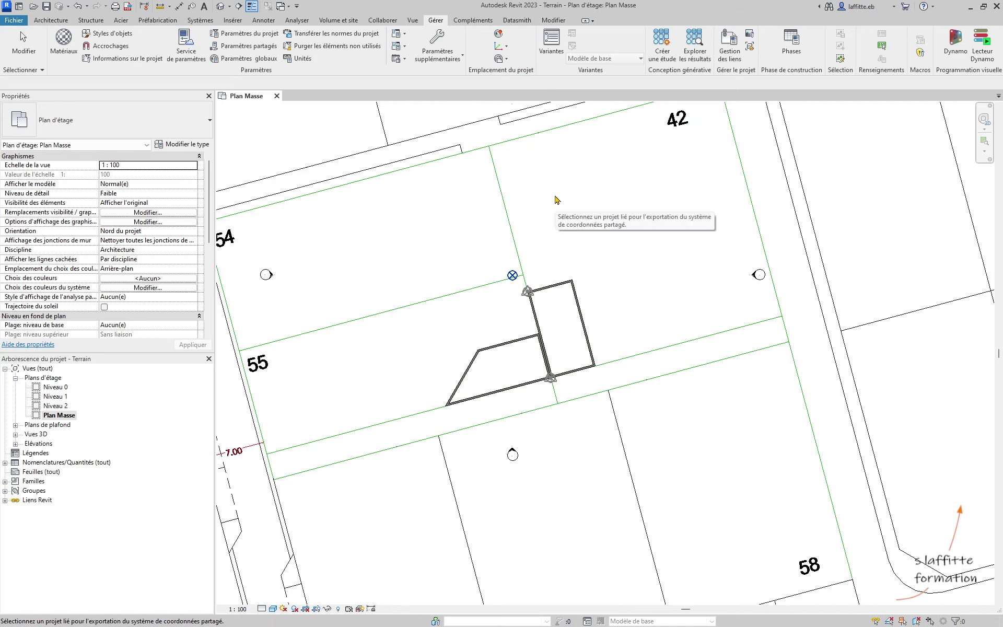
left_click(566, 285)
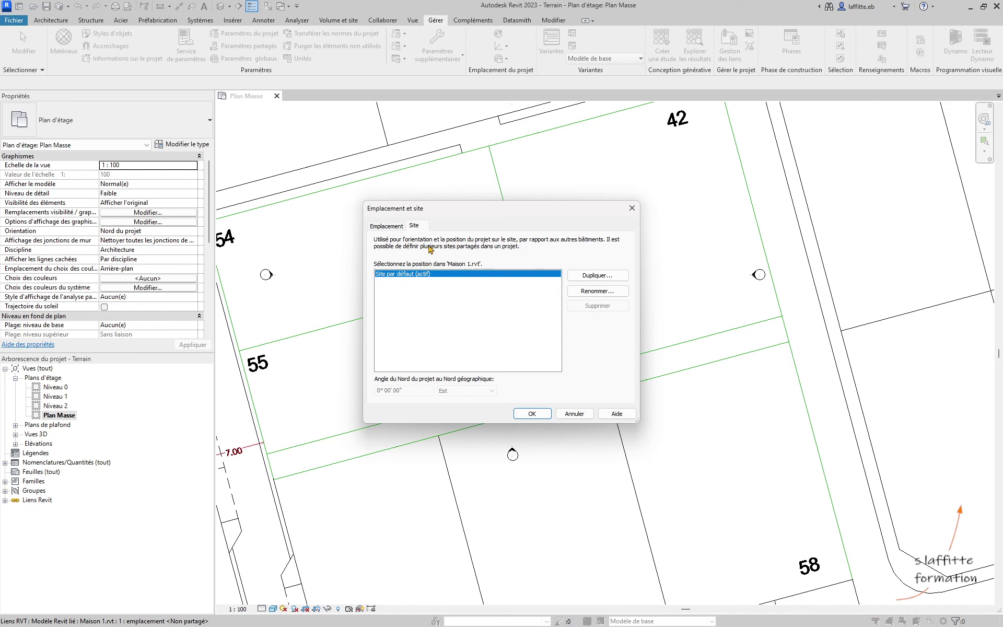
left_click(532, 413)
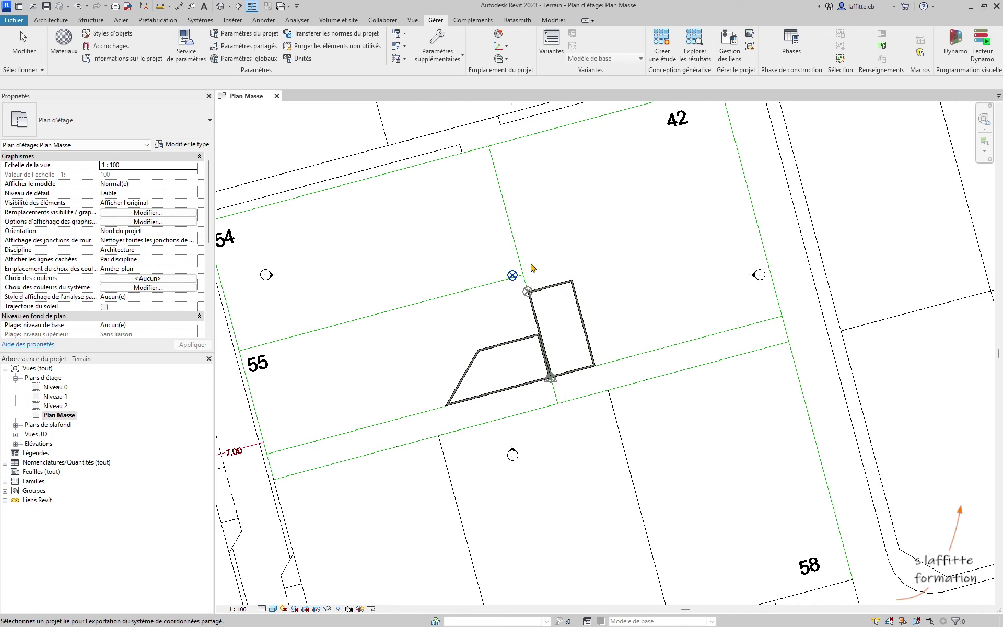
Export the site's shared coordinates to the linked Maison 2, using its default site Site par défaut
left_click(505, 47)
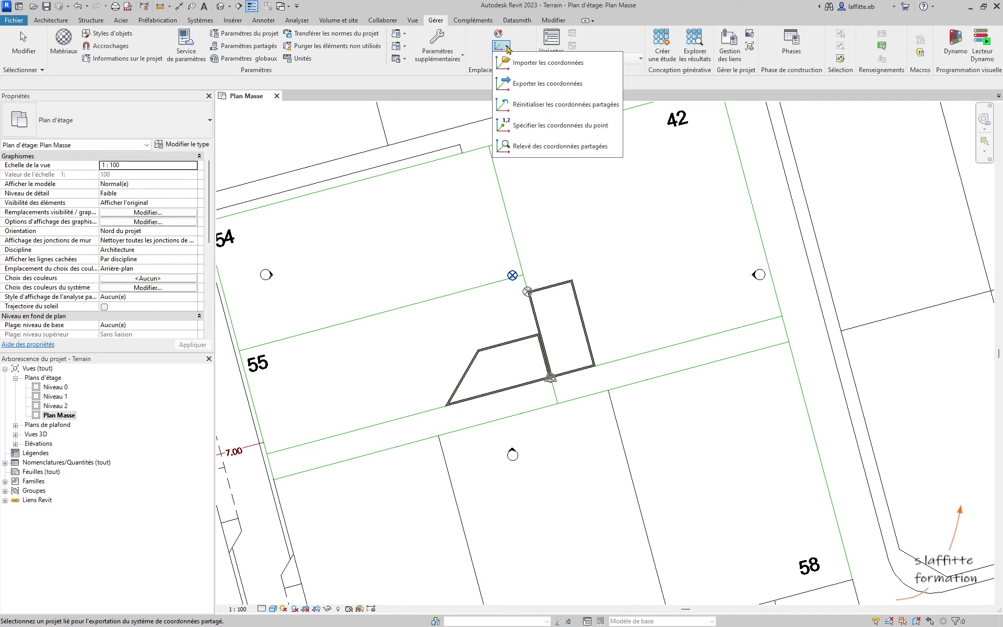
left_click(522, 84)
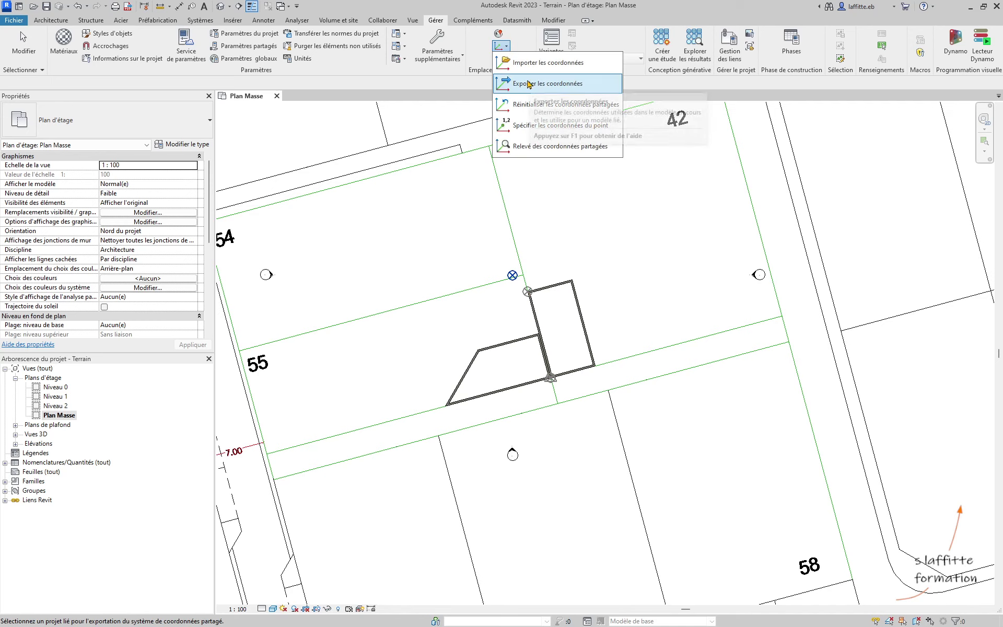
left_click(491, 353)
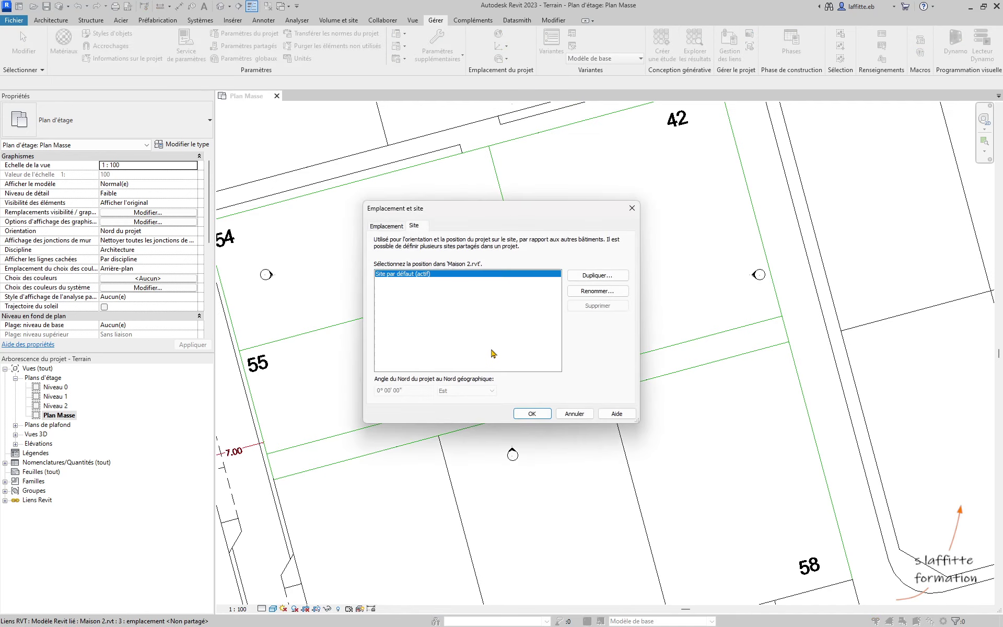
left_click(536, 418)
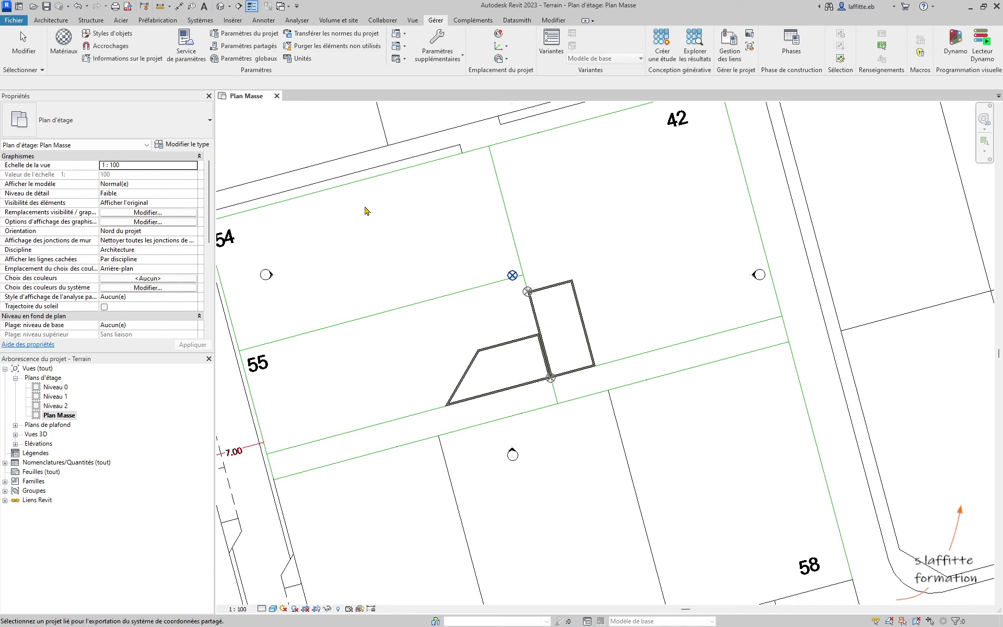
Save the site model with the new positions recorded in the Maison 1 and Maison 2 links, and close the model
left_click(46, 8)
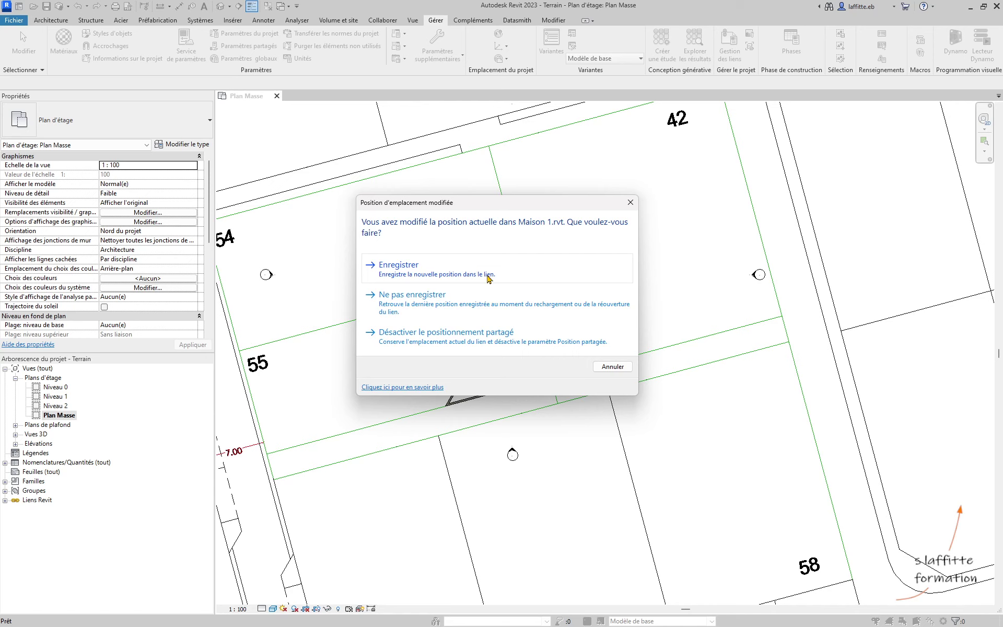
left_click(413, 271)
left_click(414, 273)
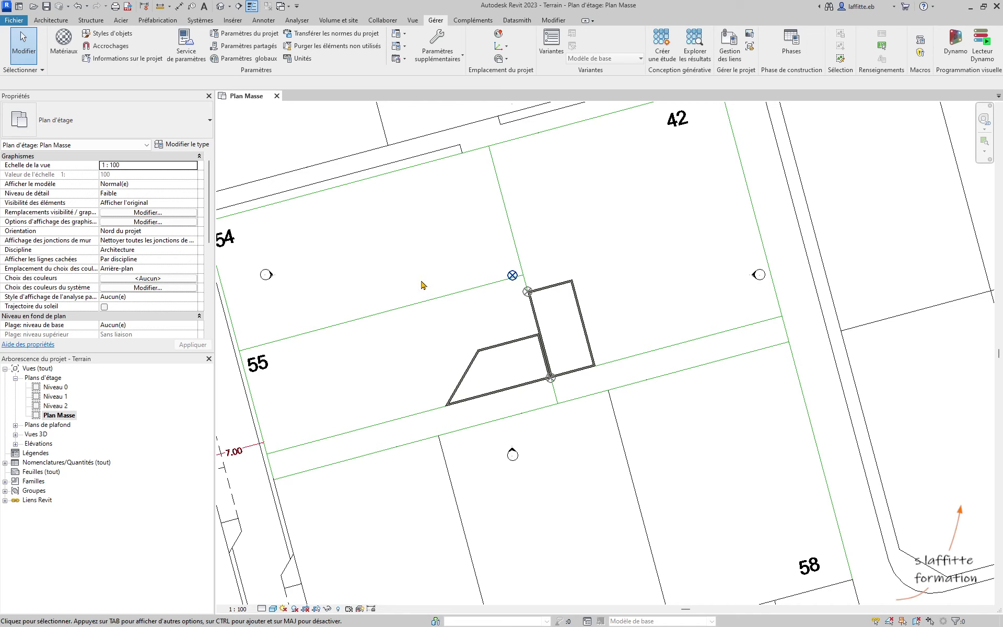
left_click(276, 96)
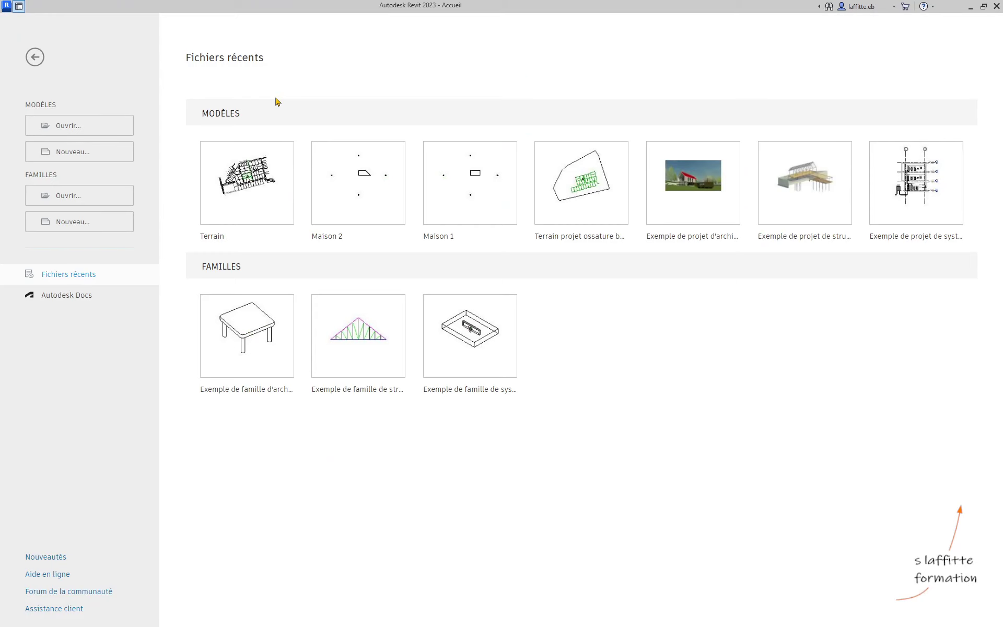
Open the Maison 1 model from the Formation folder
left_click(86, 126)
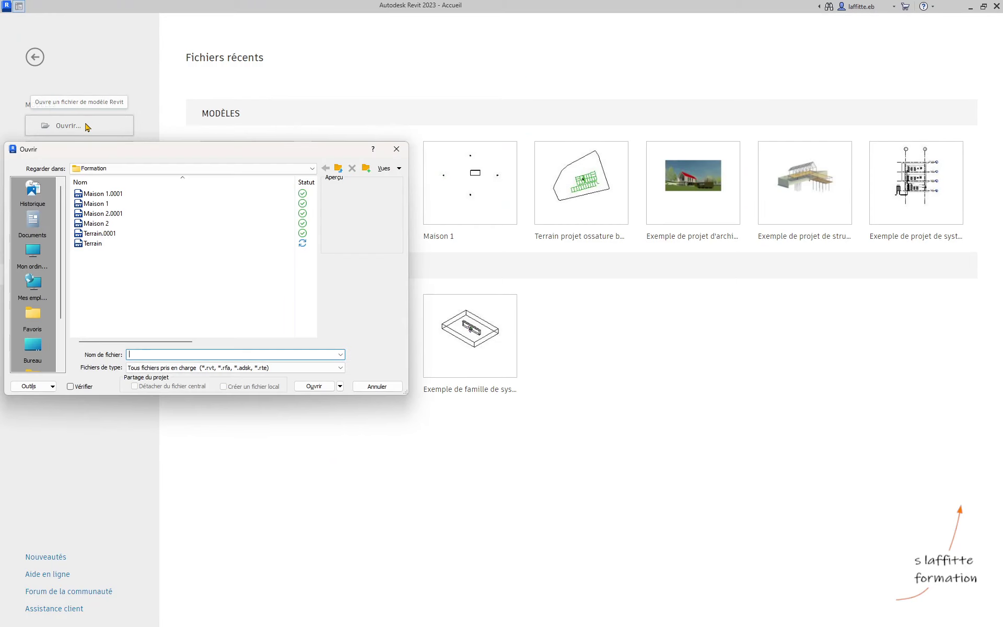
left_click_drag(115, 152, 337, 147)
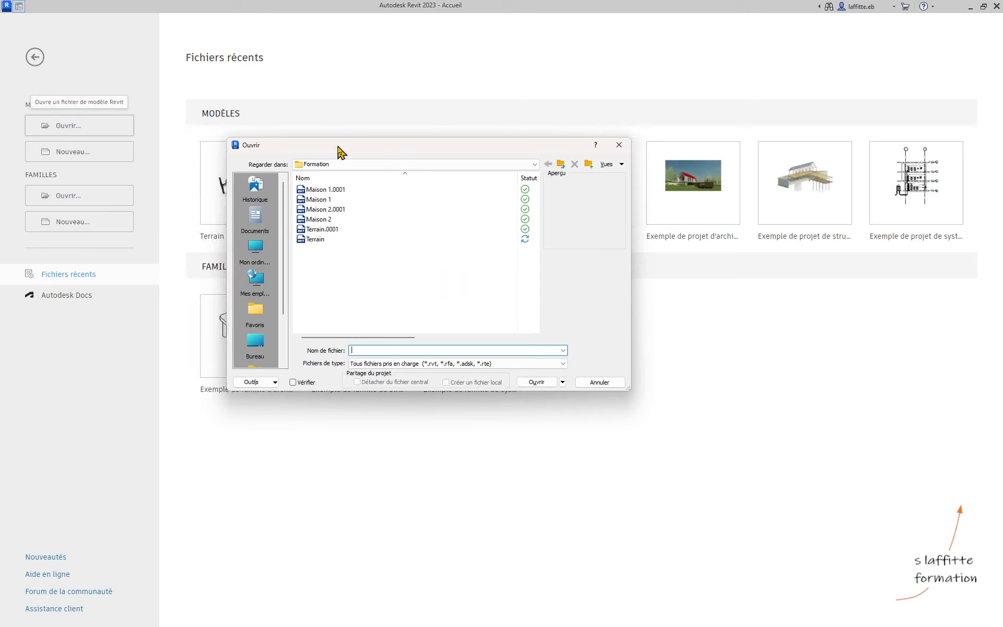
left_click(330, 200)
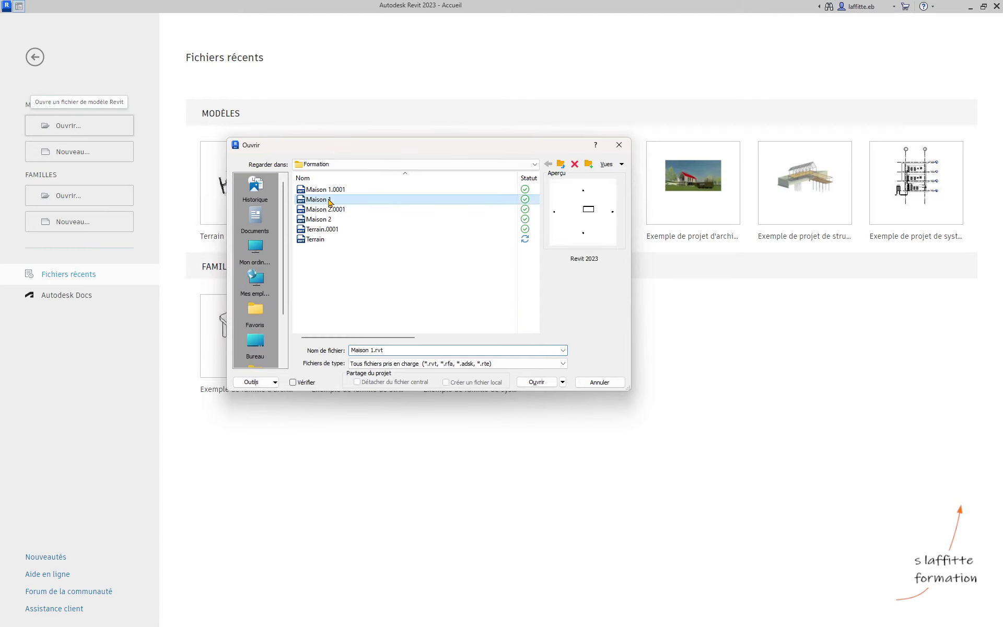
left_click(536, 381)
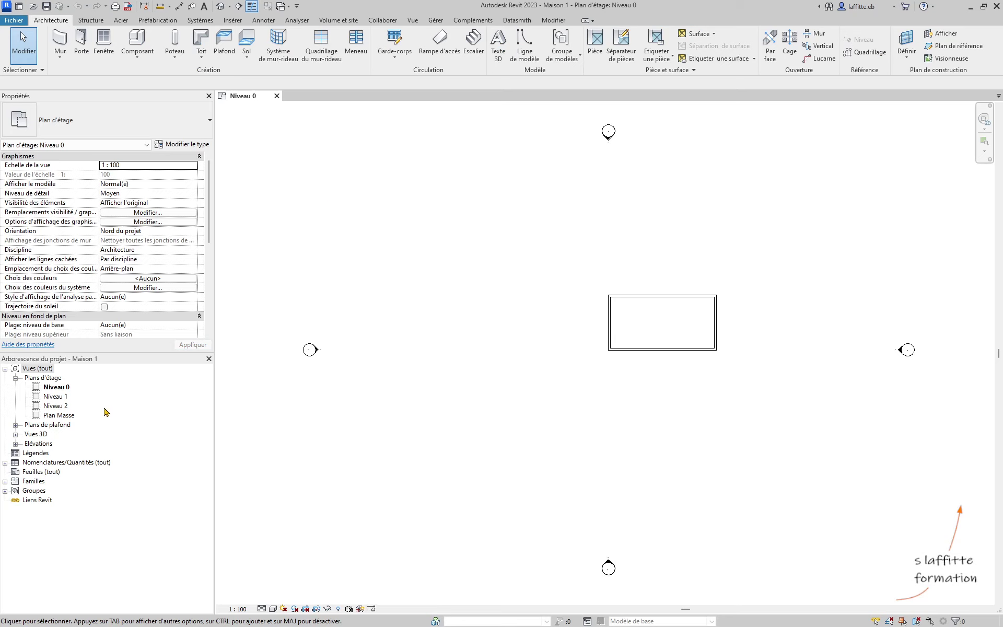
Open the Plan Masse floor plan and examine the surroundings of the house and its project base point
double_click(67, 416)
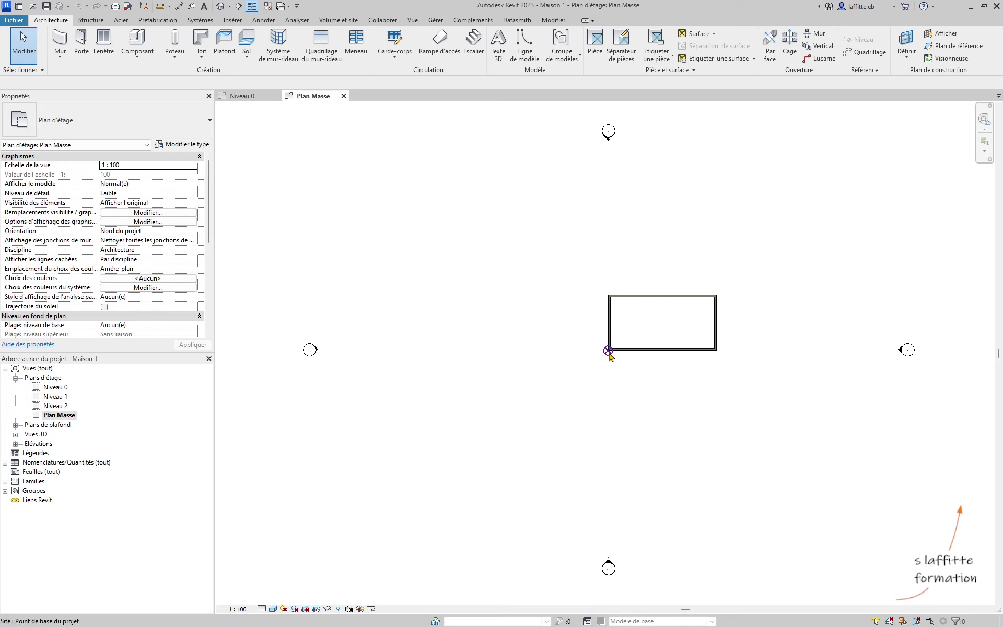
scroll(609, 354, "down", 10)
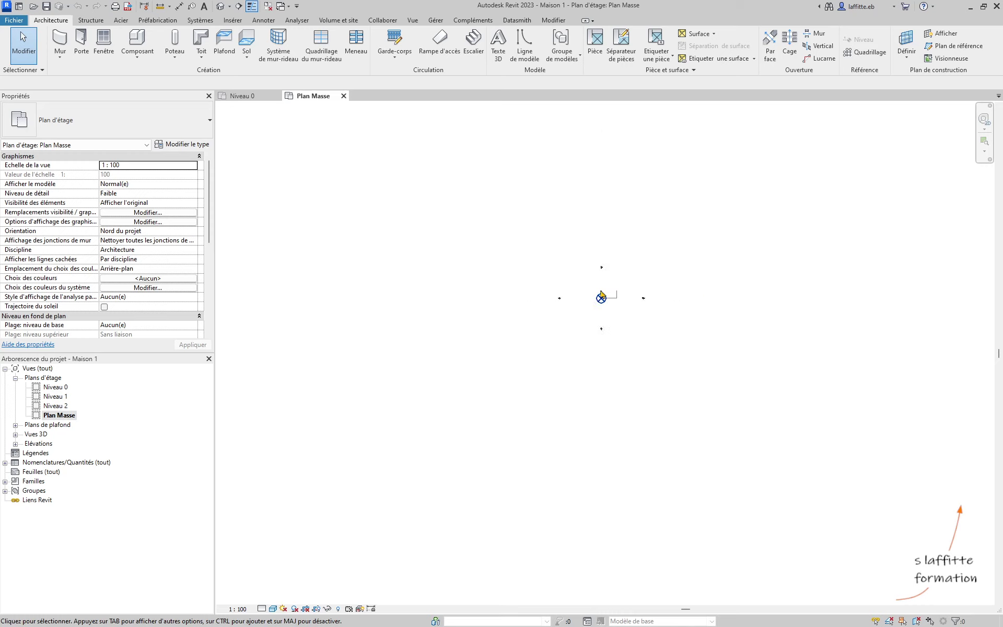
scroll(602, 289, "down", 4)
scroll(609, 277, "down", 2)
scroll(607, 282, "up", 4)
scroll(605, 287, "up", 8)
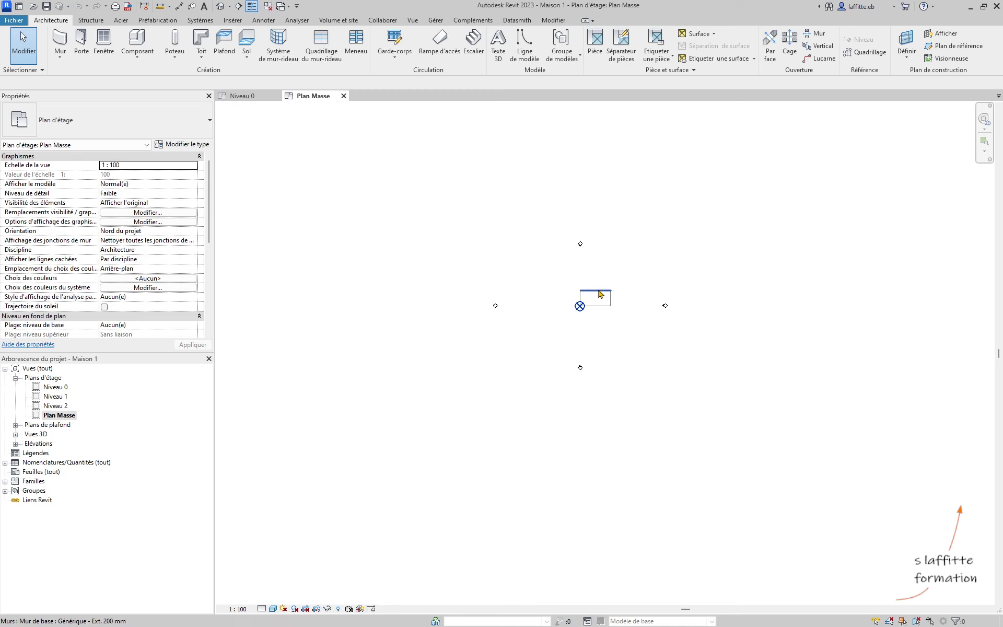
scroll(624, 366, "down", 2)
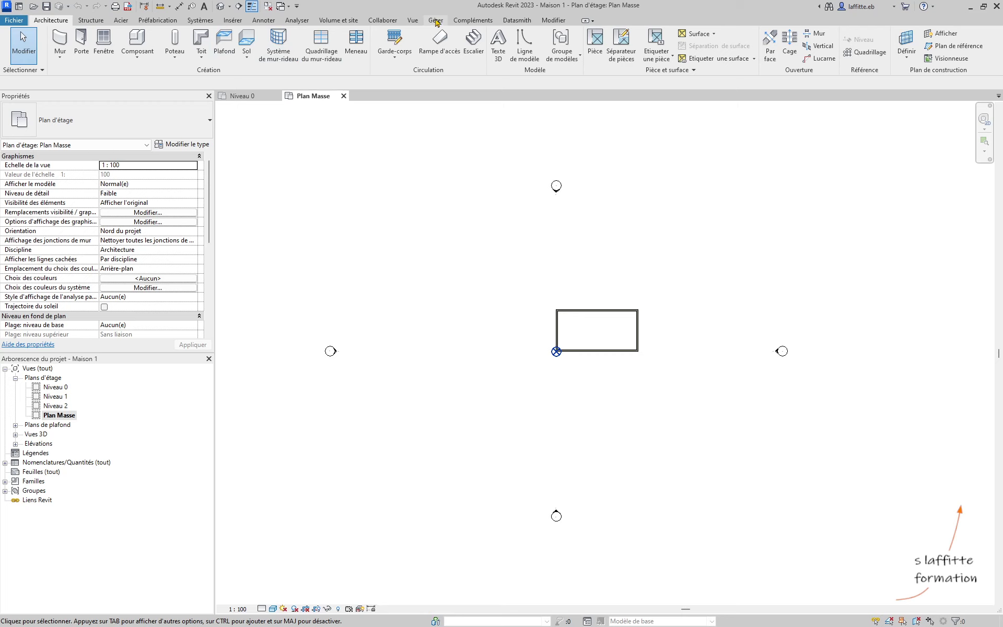
Link Maison 2.rvt into the model with the positioning Automatique - A l'emplacement partagé
left_click(233, 21)
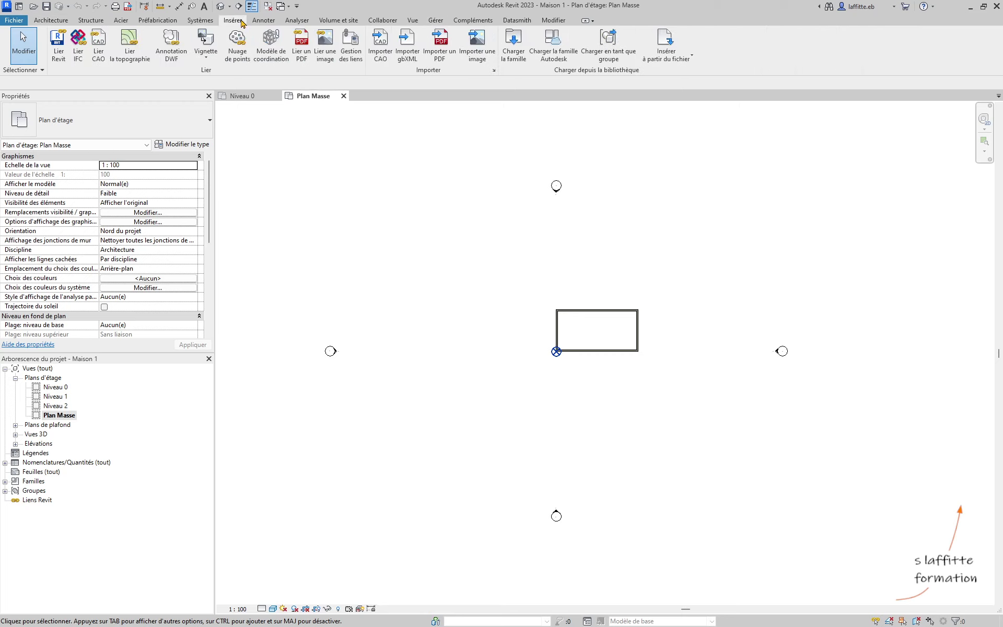
left_click(58, 51)
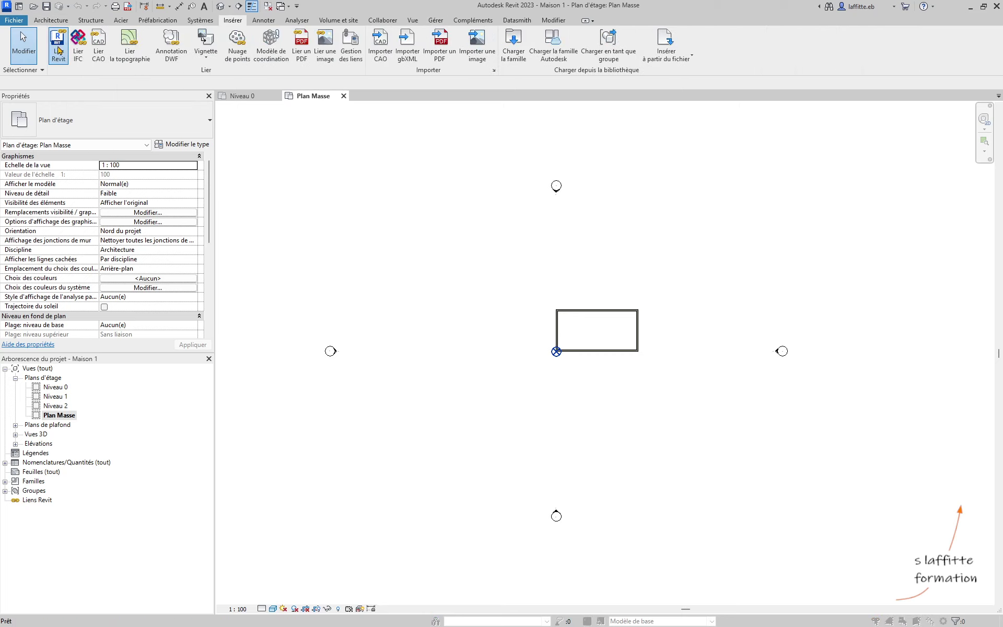
left_click(394, 217)
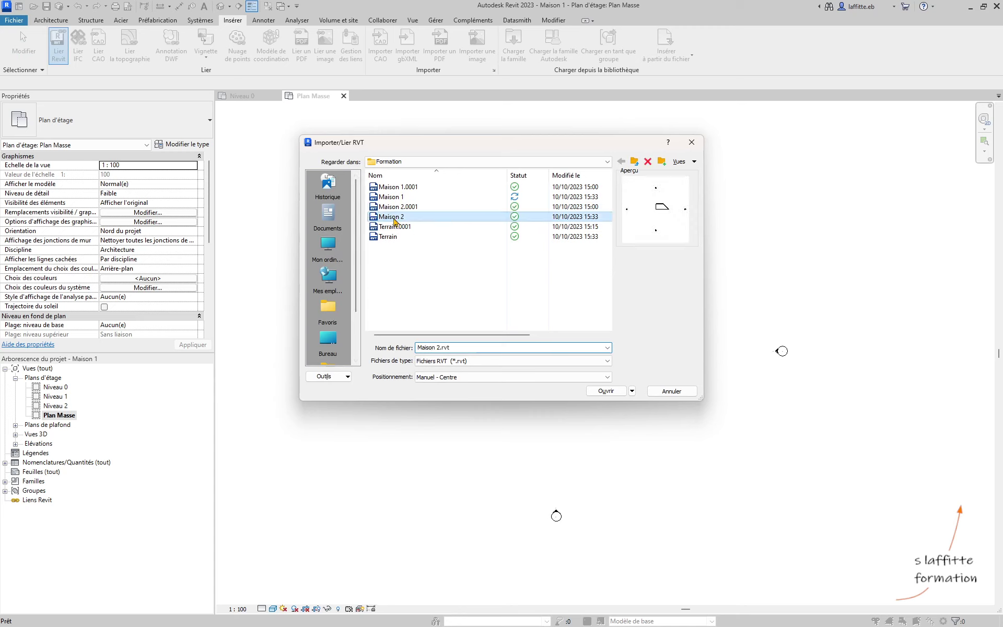
left_click(452, 377)
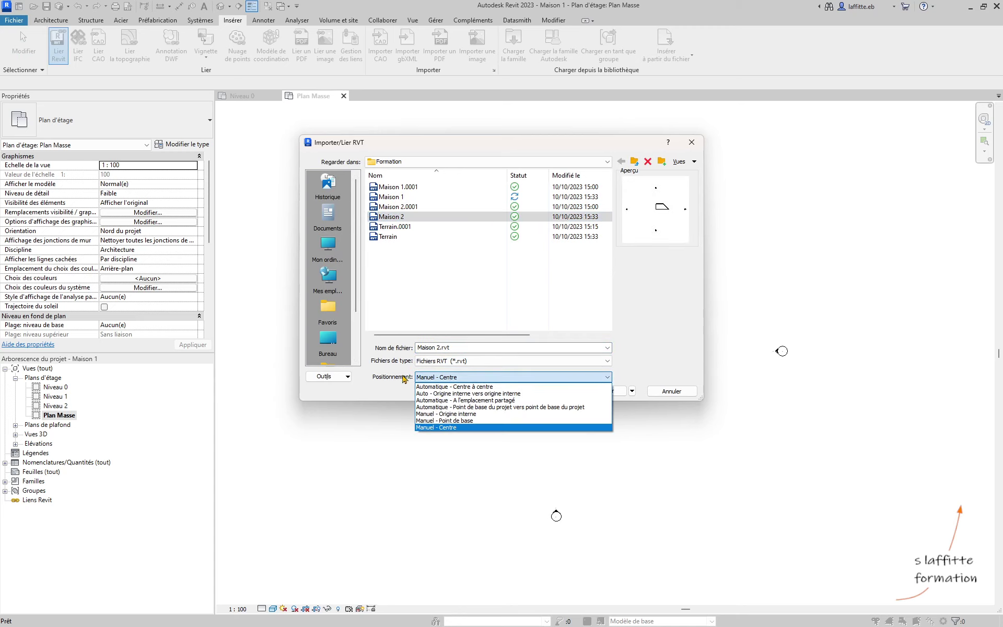
left_click(465, 400)
left_click(608, 390)
middle_click_drag(570, 375, 491, 326)
scroll(564, 307, "up", 2)
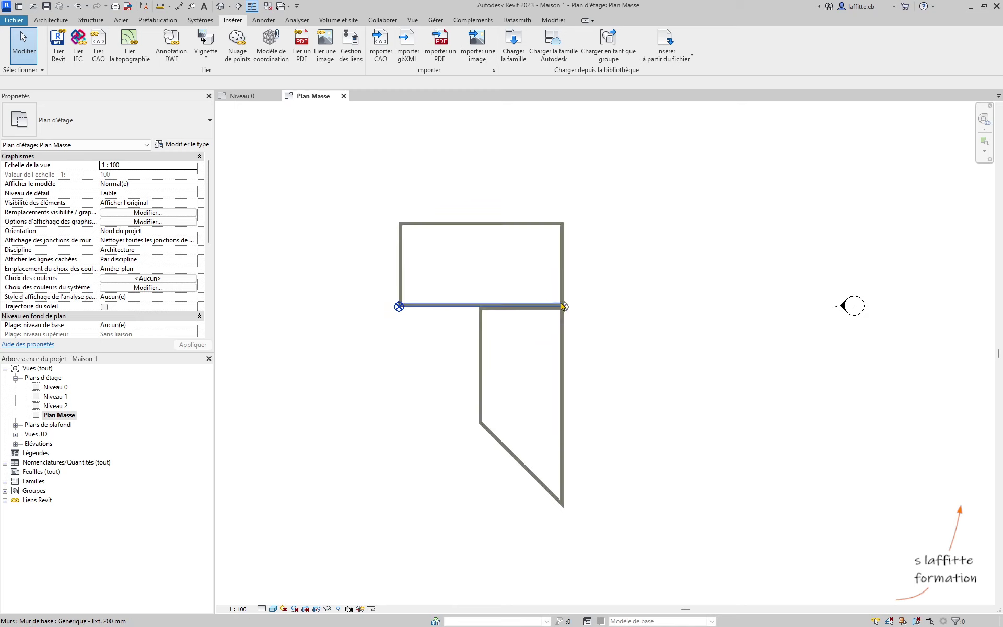
scroll(601, 360, "down", 1)
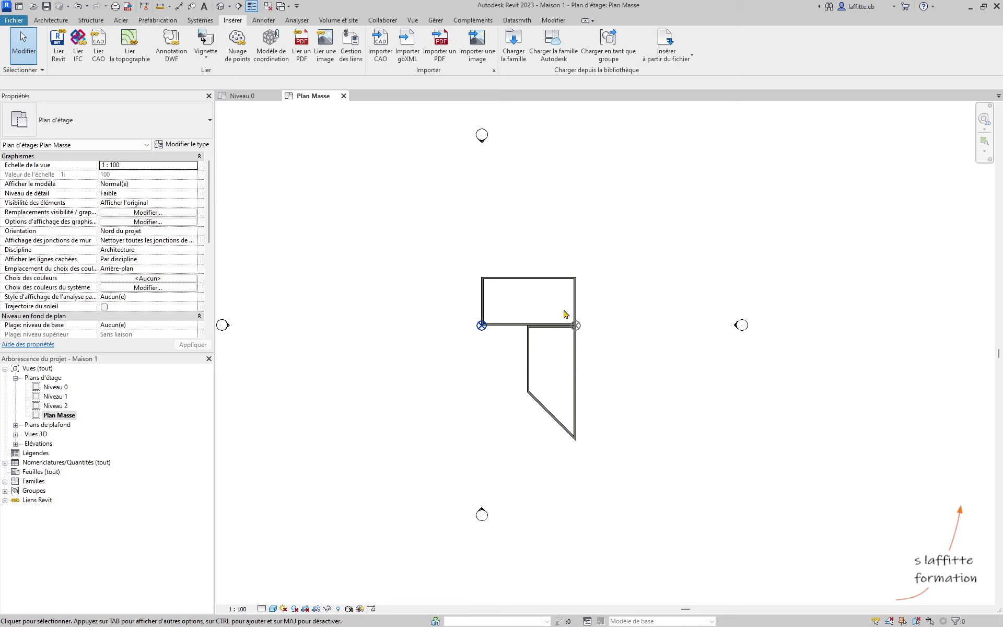
scroll(566, 315, "up", 3)
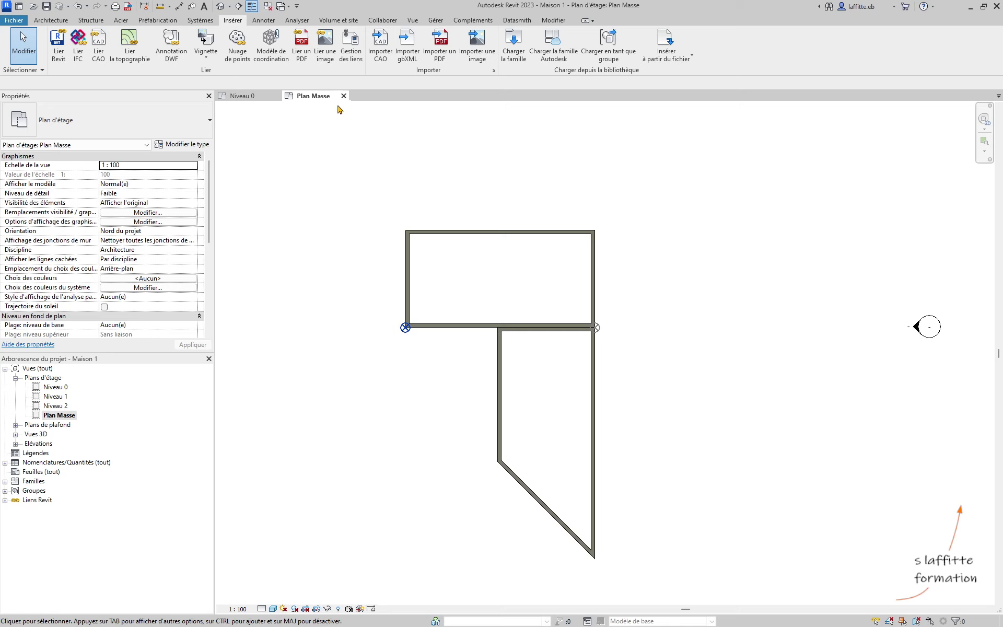
Place a Horizontal spot coordinate with a leader on the lower-left outer corner of Maison 1, at the project base point
left_click(270, 22)
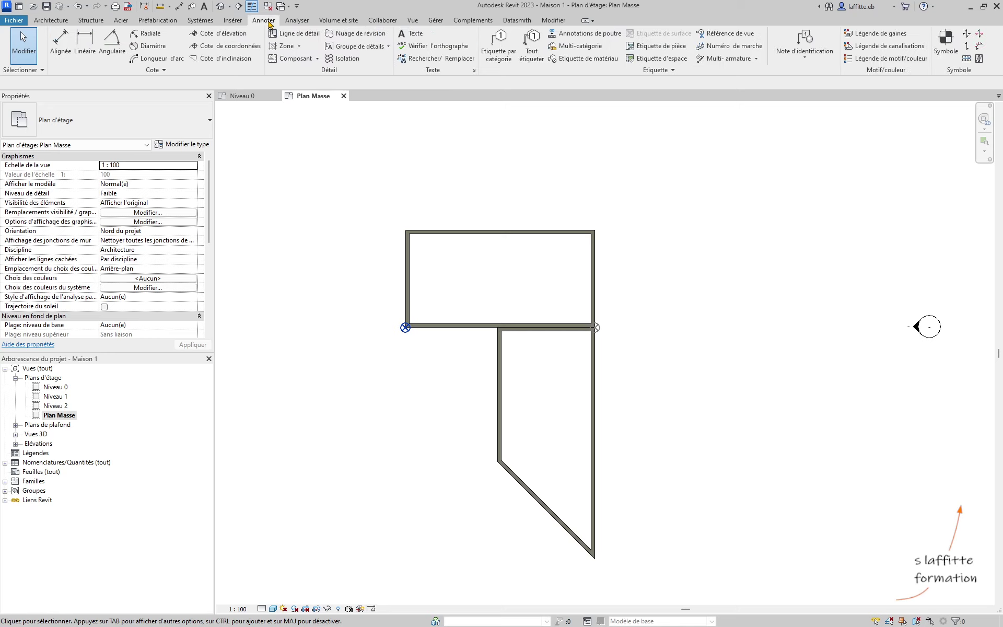
left_click(236, 51)
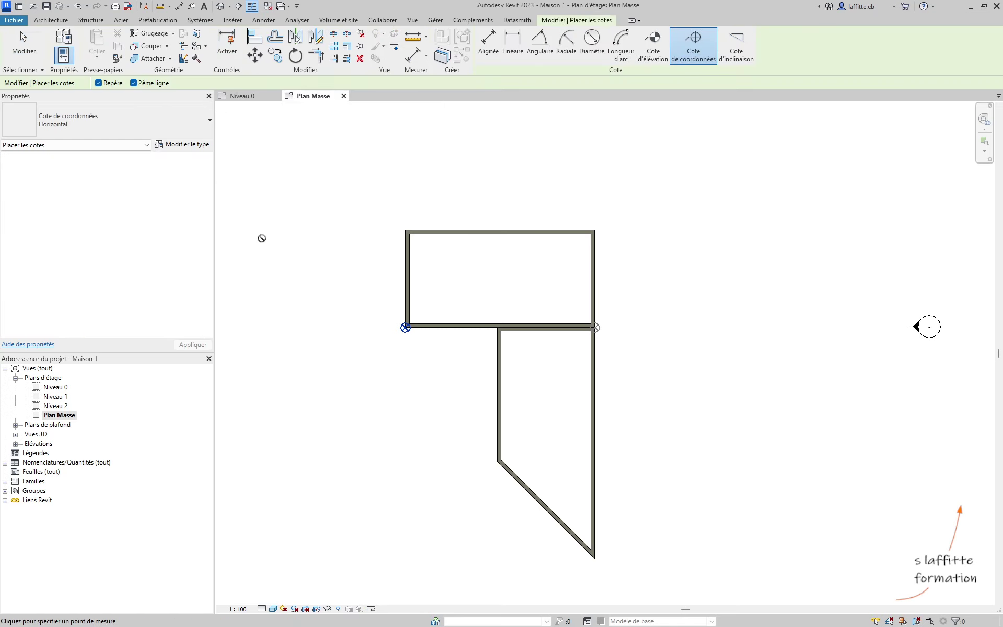
middle_click_drag(397, 375, 486, 351)
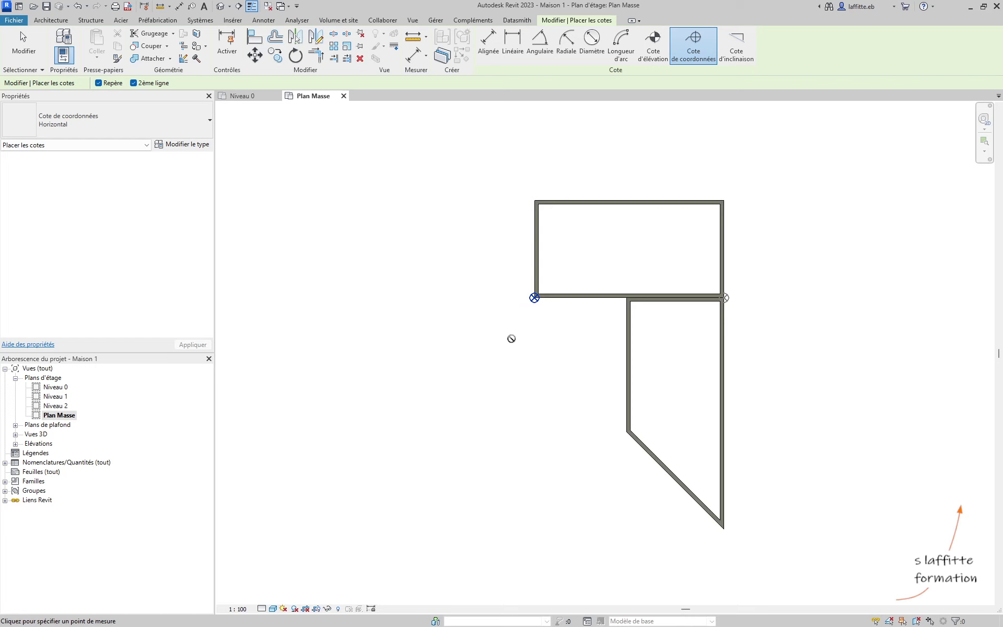
scroll(534, 296, "up", 3)
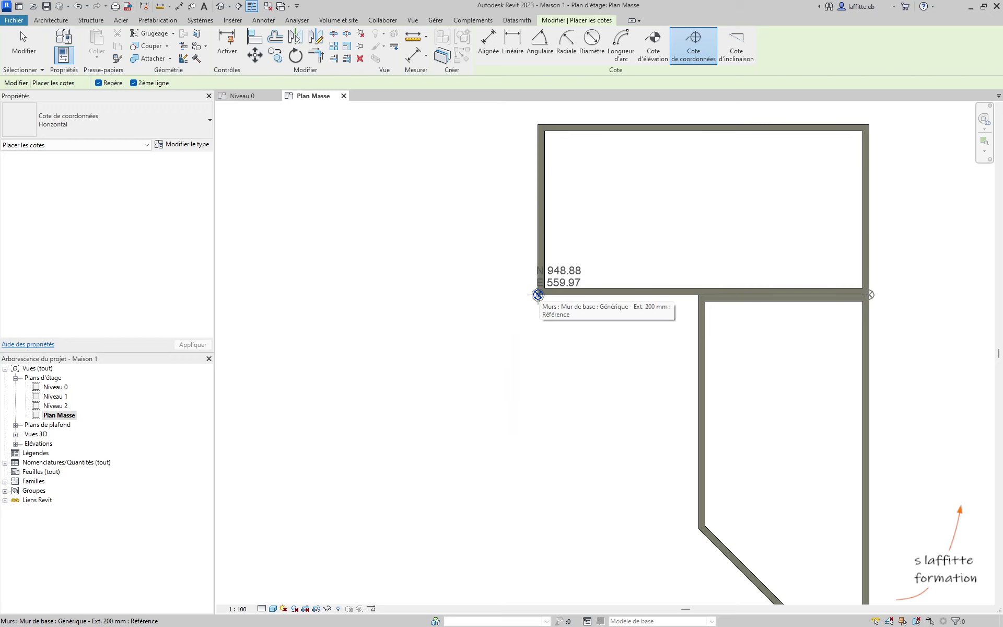
left_click(537, 295)
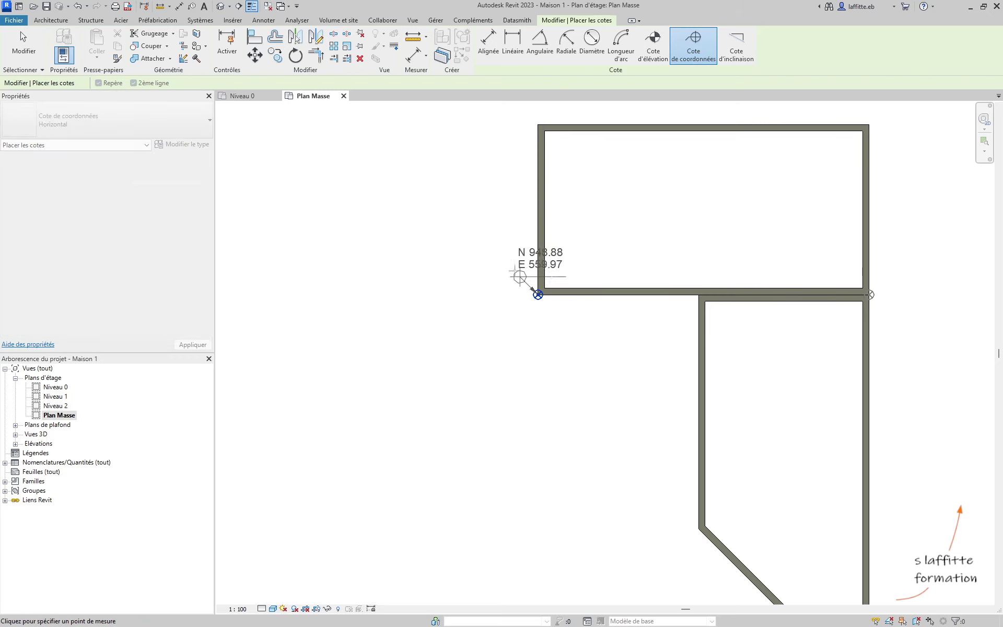
left_click(503, 251)
left_click(444, 251)
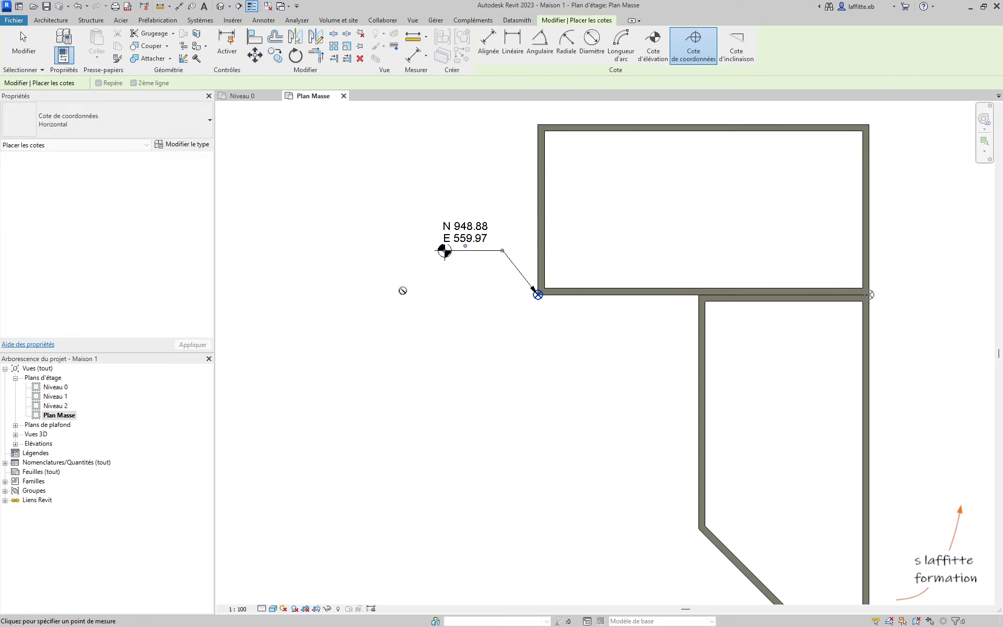
Set the coordinate base of the Horizontal spot coordinate type to Point de base du projet
middle_click_drag(459, 365, 430, 390)
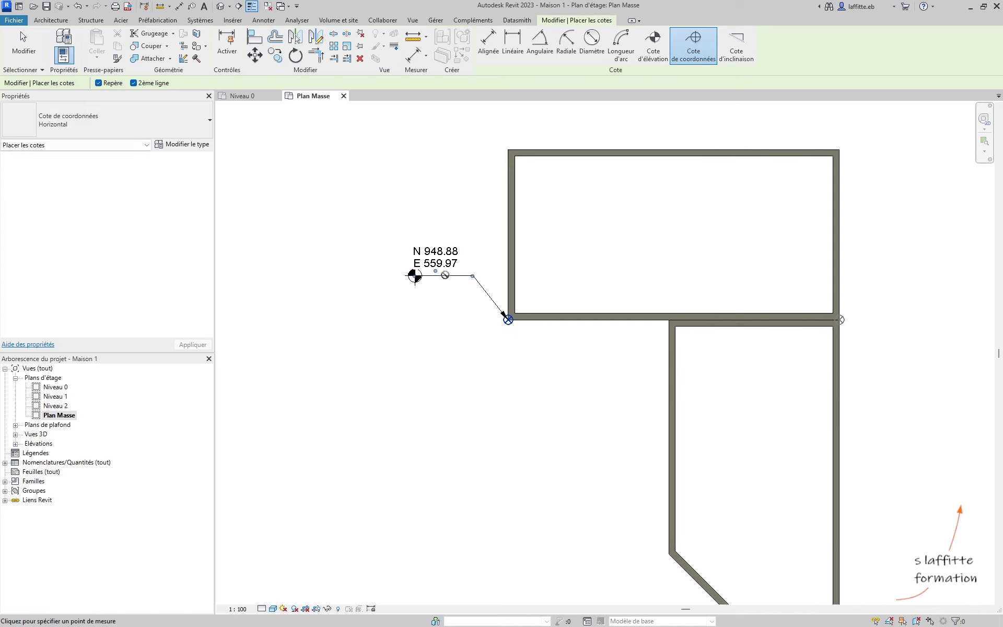
scroll(445, 264, "up", 3)
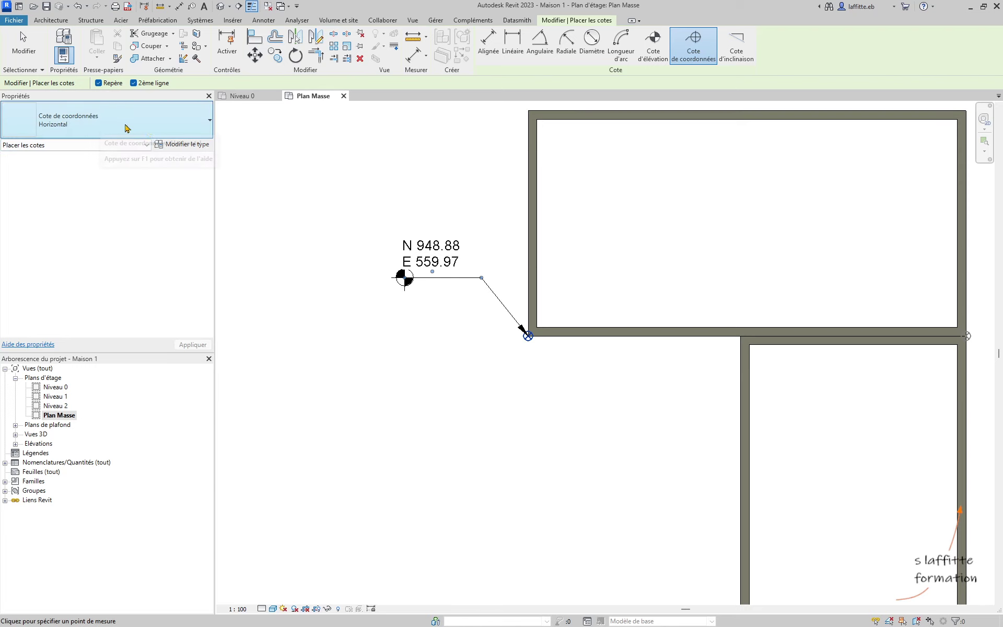
left_click(185, 144)
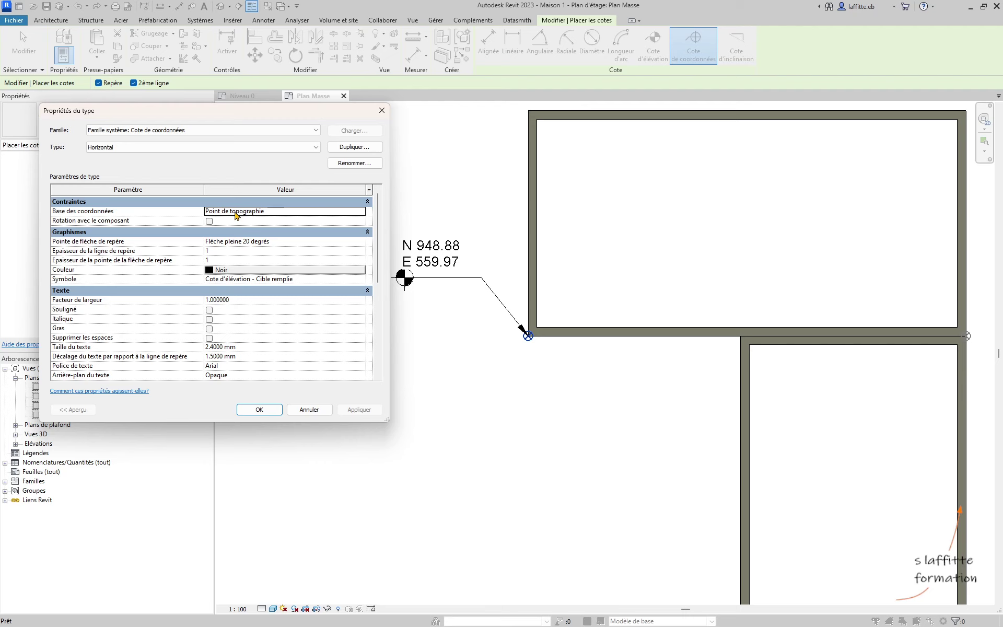
left_click(360, 212)
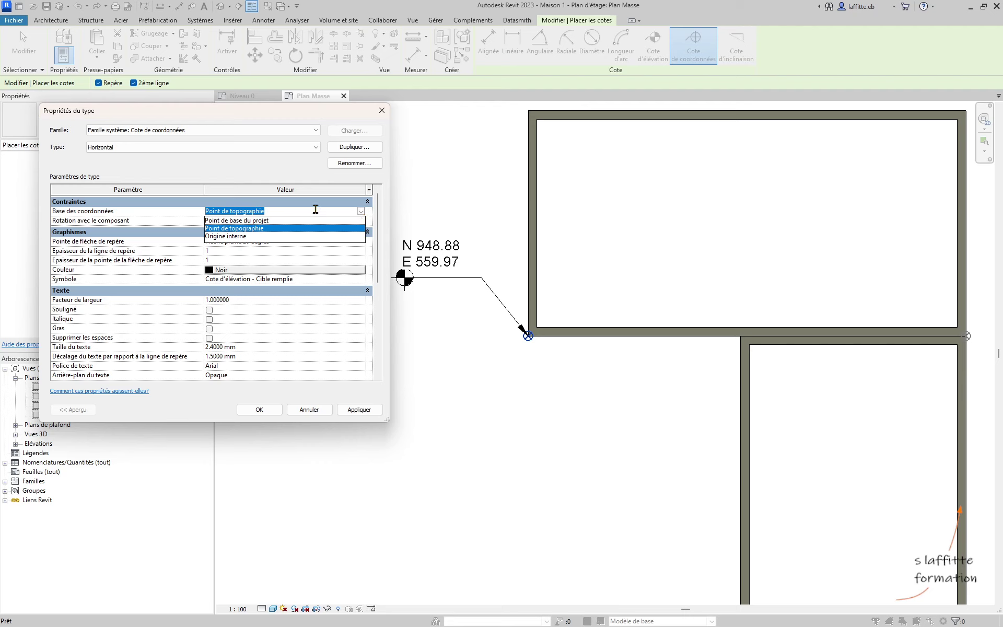
left_click(275, 221)
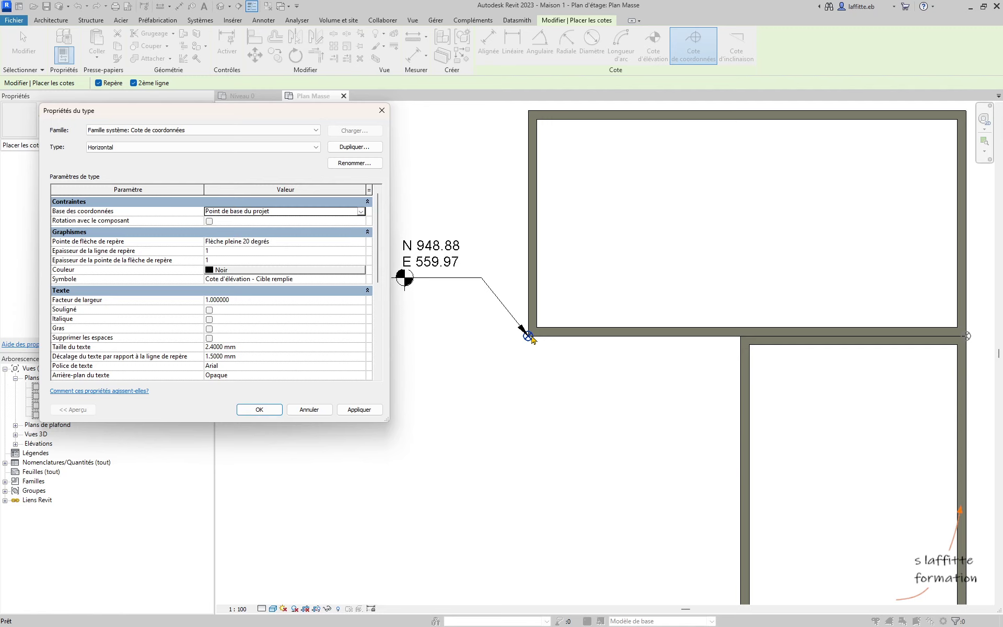
left_click(273, 409)
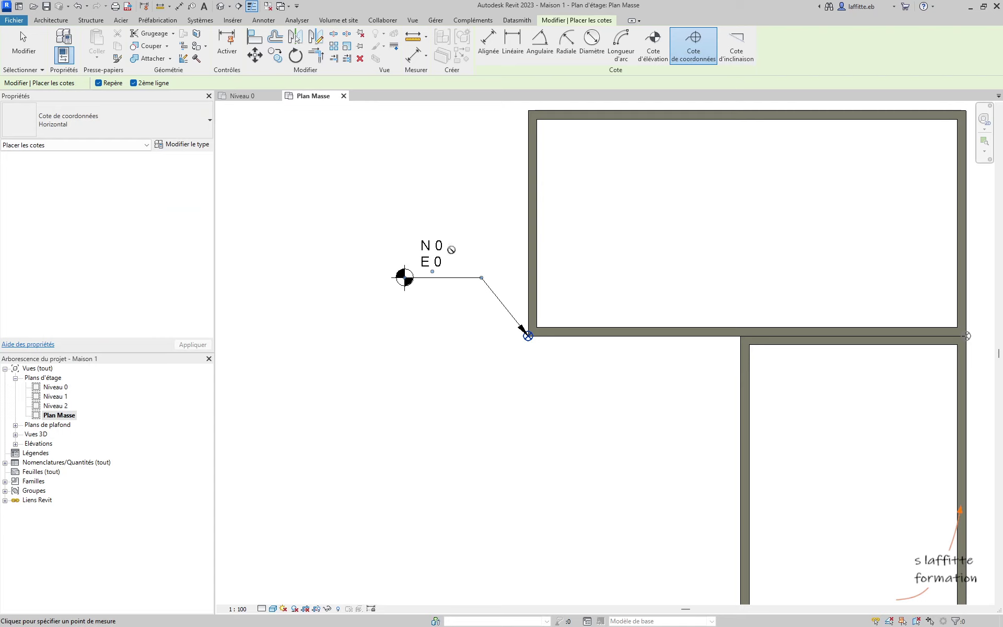
Place a second spot coordinate with a leader on the upper-right outer corner of Maison 1
middle_click_drag(606, 261, 477, 282)
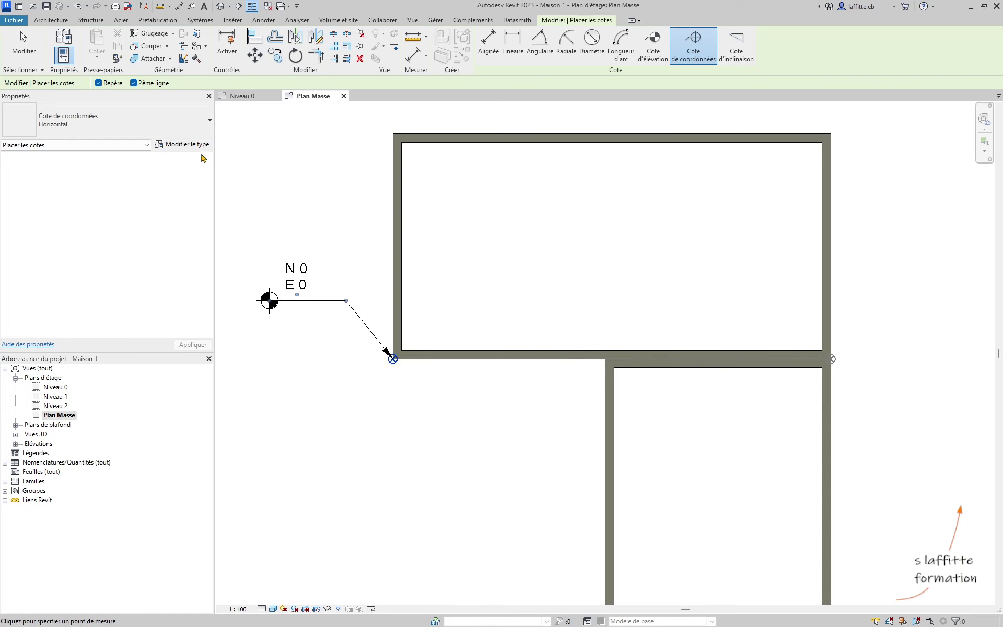
left_click(831, 135)
middle_click_drag(842, 155, 799, 235)
scroll(799, 235, "up", 1)
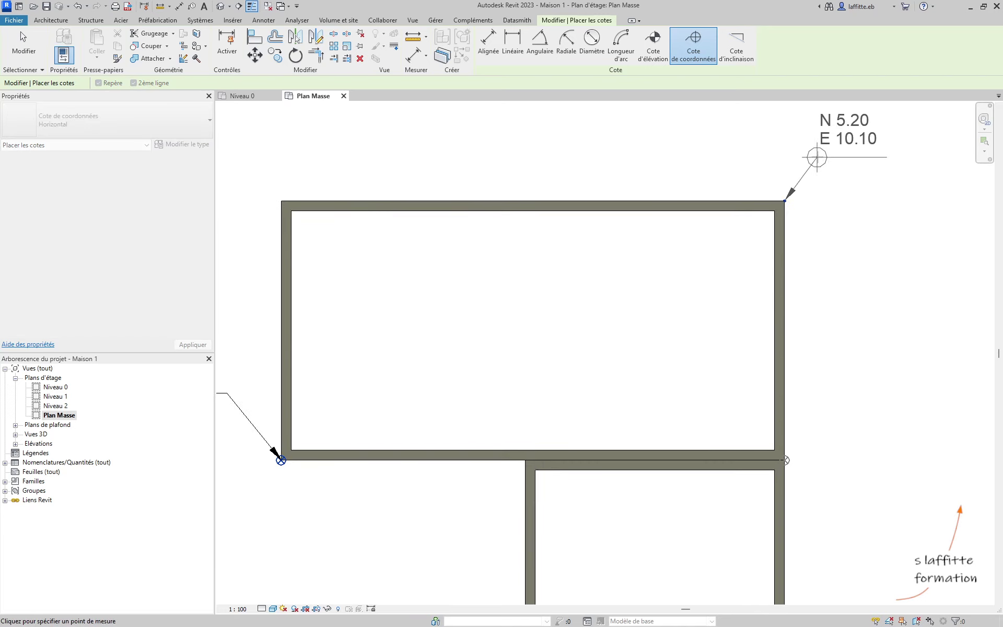
left_click(892, 155)
Set the coordinate base of the Horizontal spot coordinate type to Point de topographie and leave the spot coordinate command
scroll(835, 203, "down", 2)
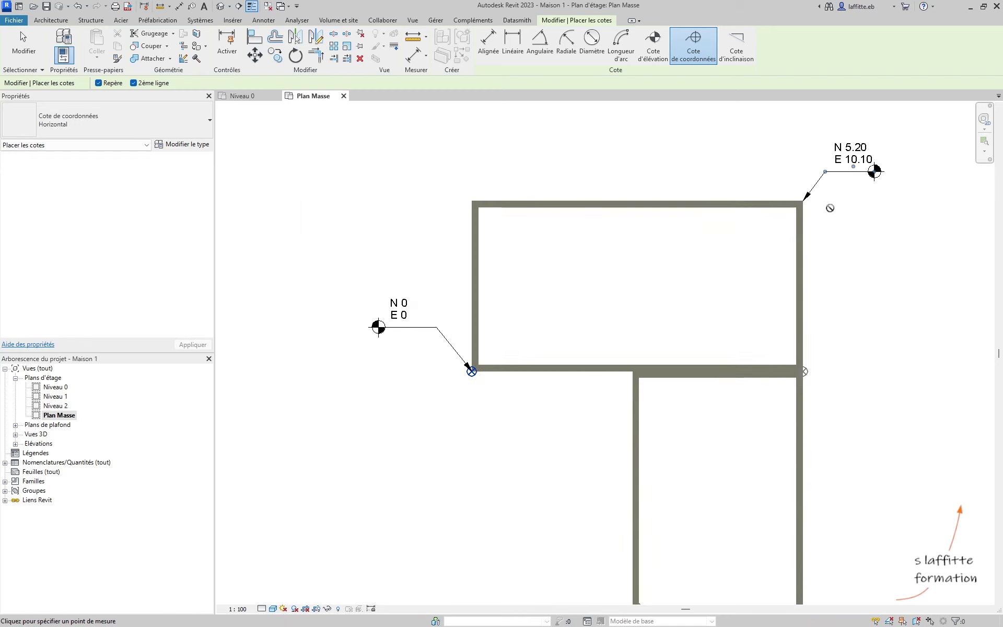
middle_click_drag(733, 256, 697, 251)
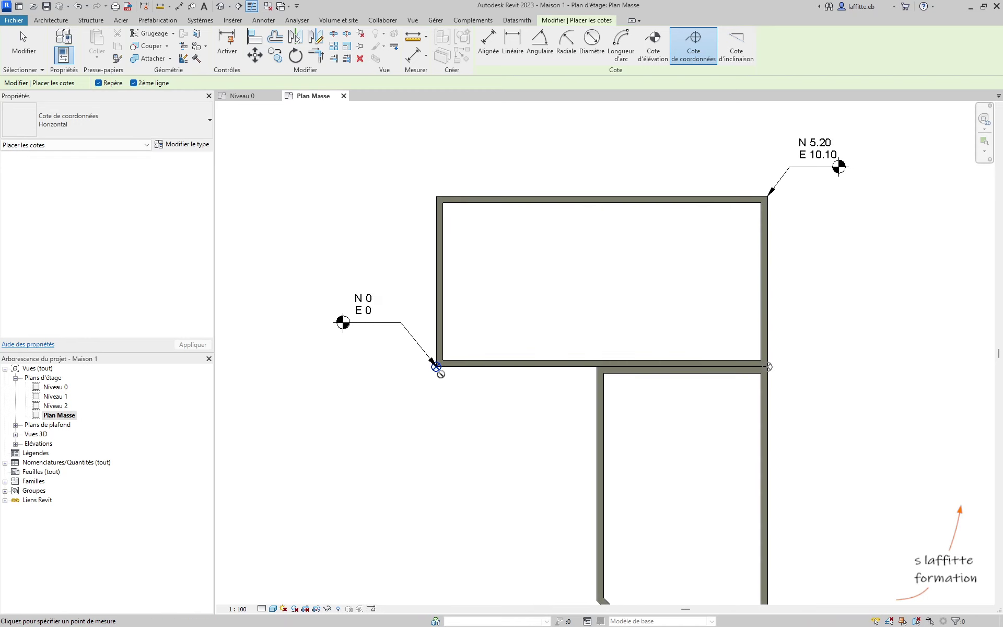
left_click(191, 149)
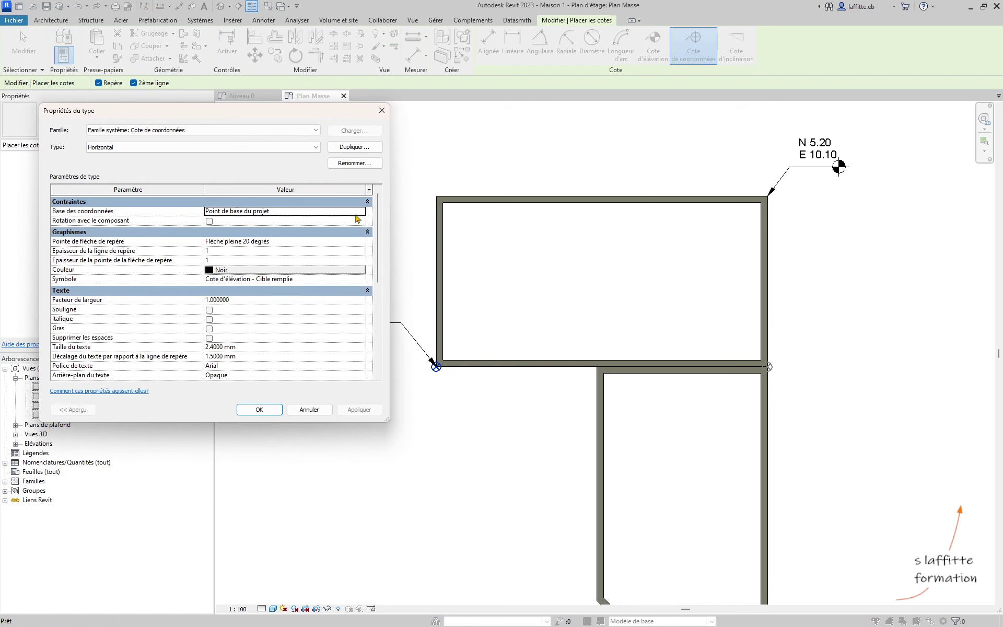
left_click(356, 213)
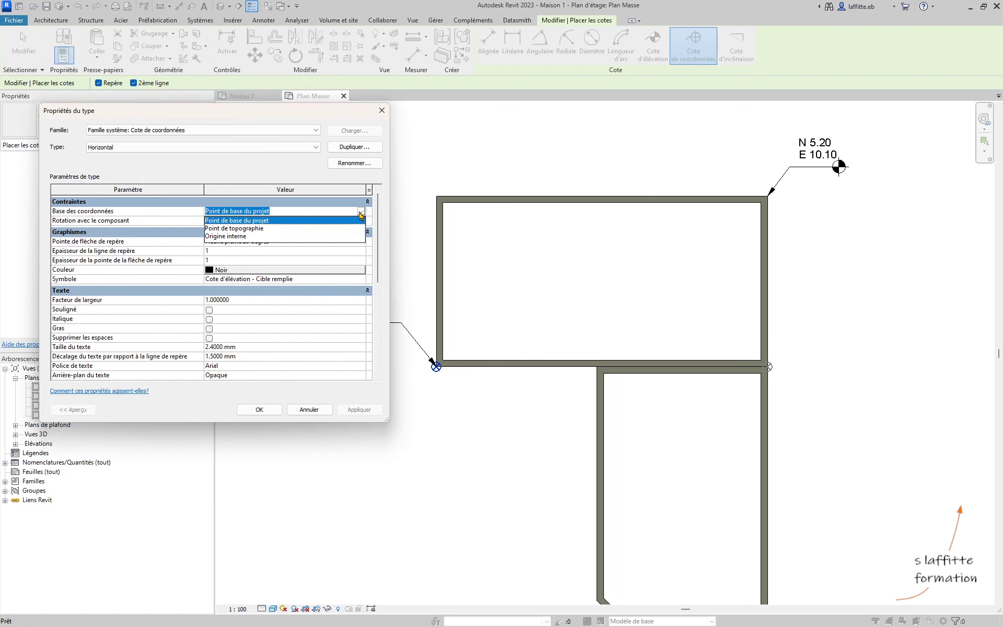
left_click(241, 228)
left_click(359, 409)
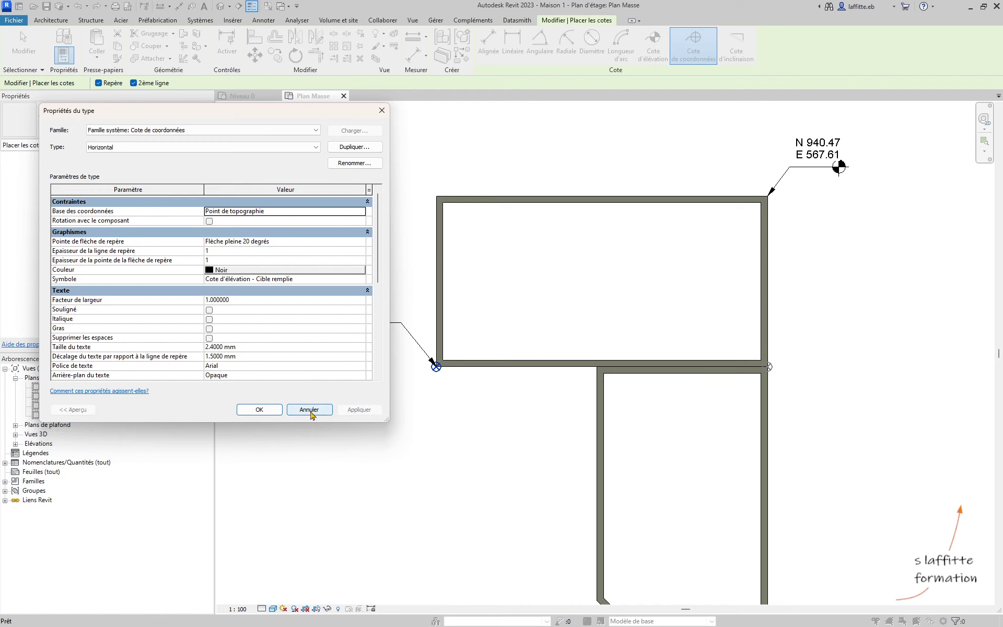
left_click(309, 410)
key("Escape")
key("Escape")
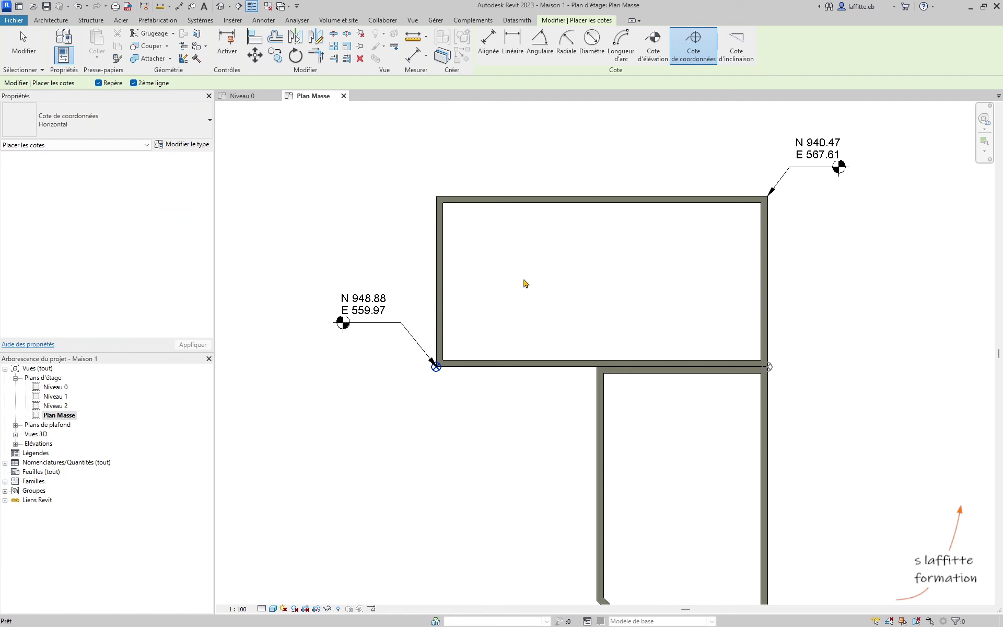
Undo every command back through Lier un projet Revit, accepting that the link cannot be redone
scroll(526, 233, "down", 2)
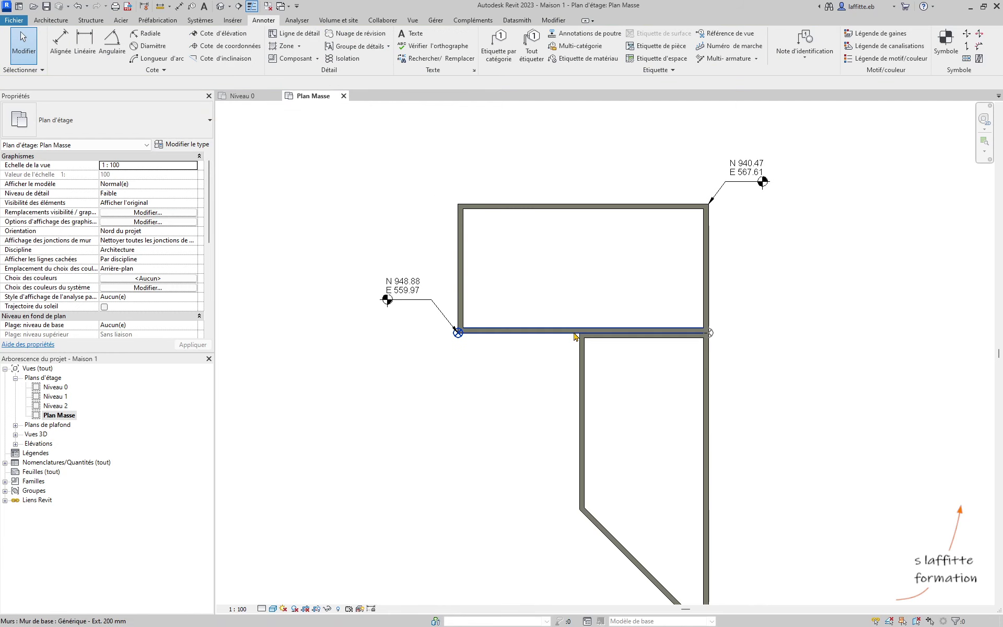
middle_click_drag(569, 327, 540, 294)
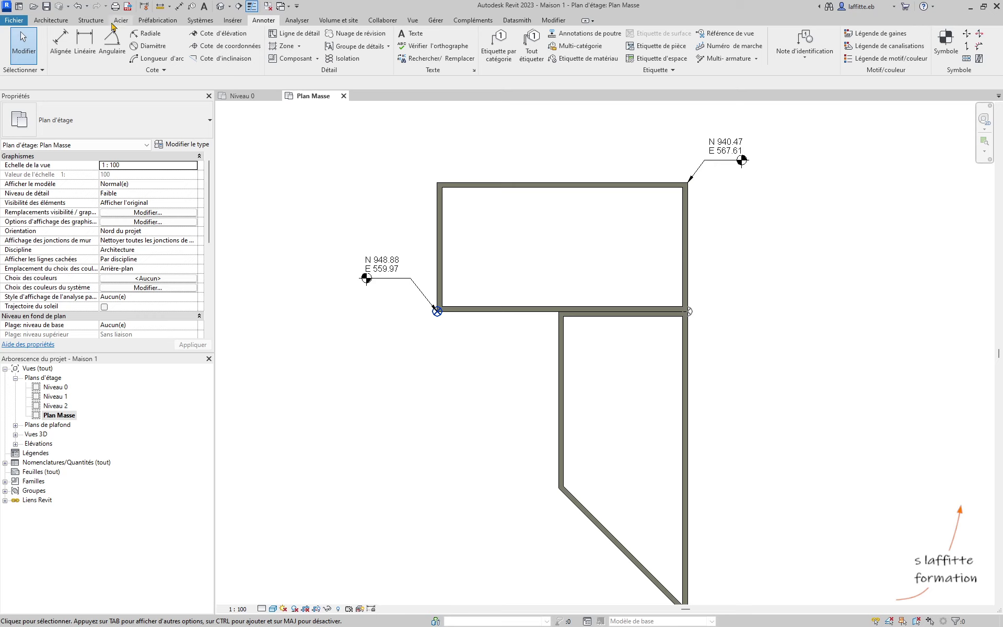
left_click(87, 7)
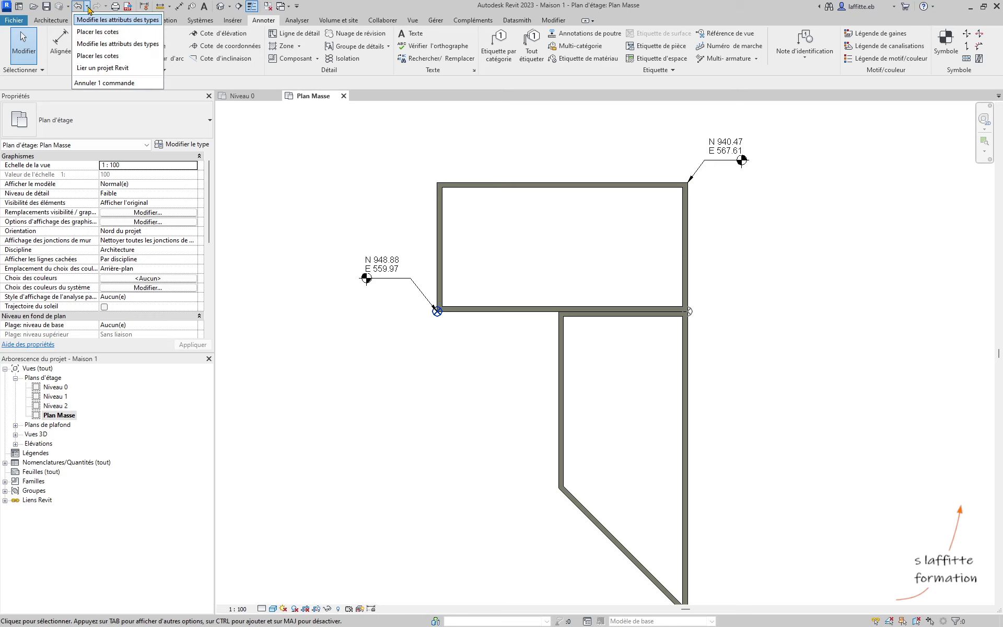
left_click(113, 68)
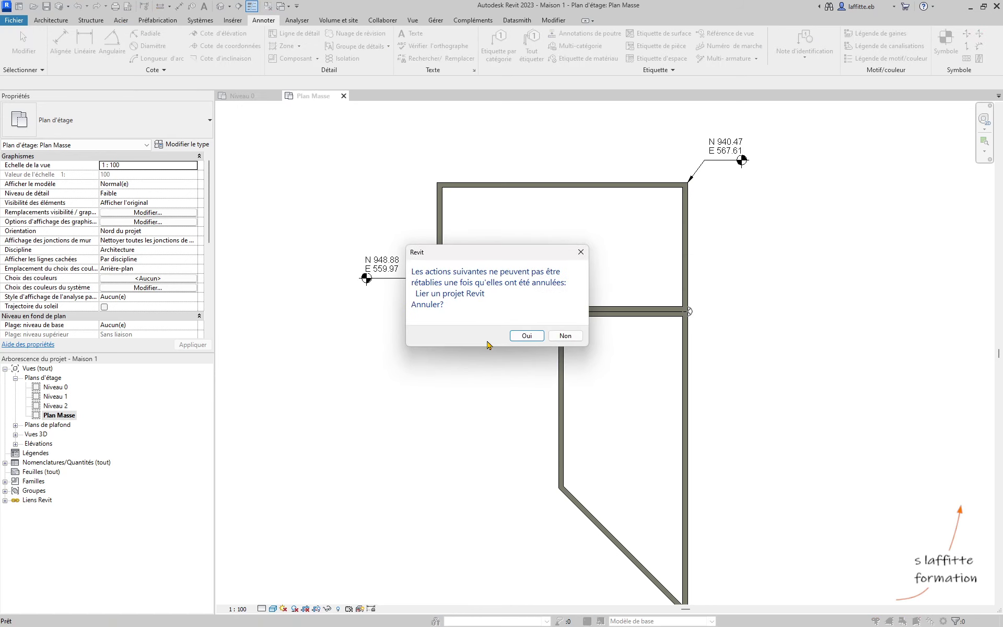
left_click(526, 336)
Examine the Plan Masse view around Maison 1 for the position of the project base point and survey point
scroll(630, 363, "up", 1)
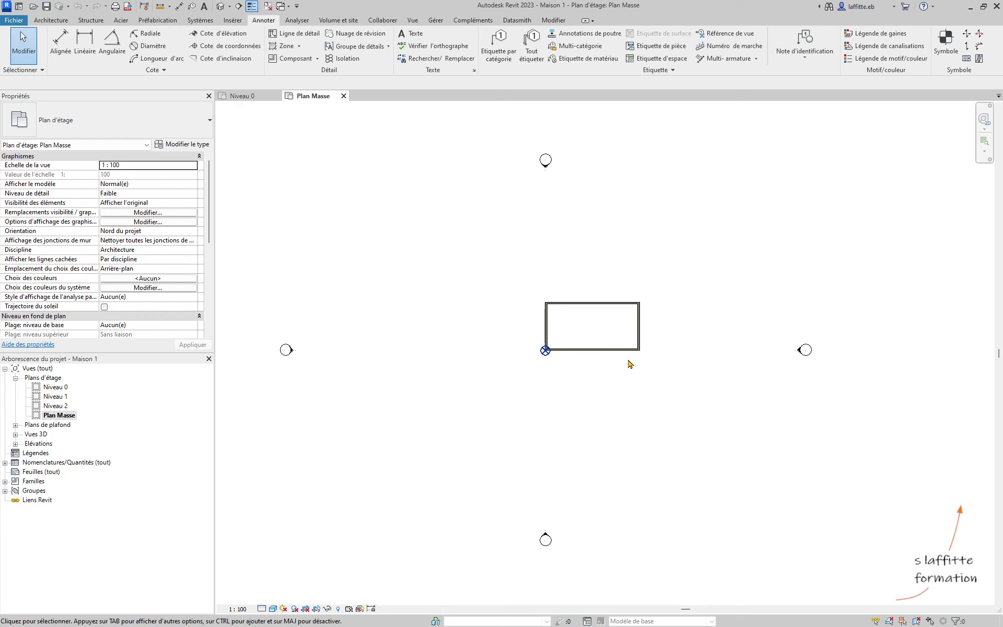
scroll(567, 316, "down", 1)
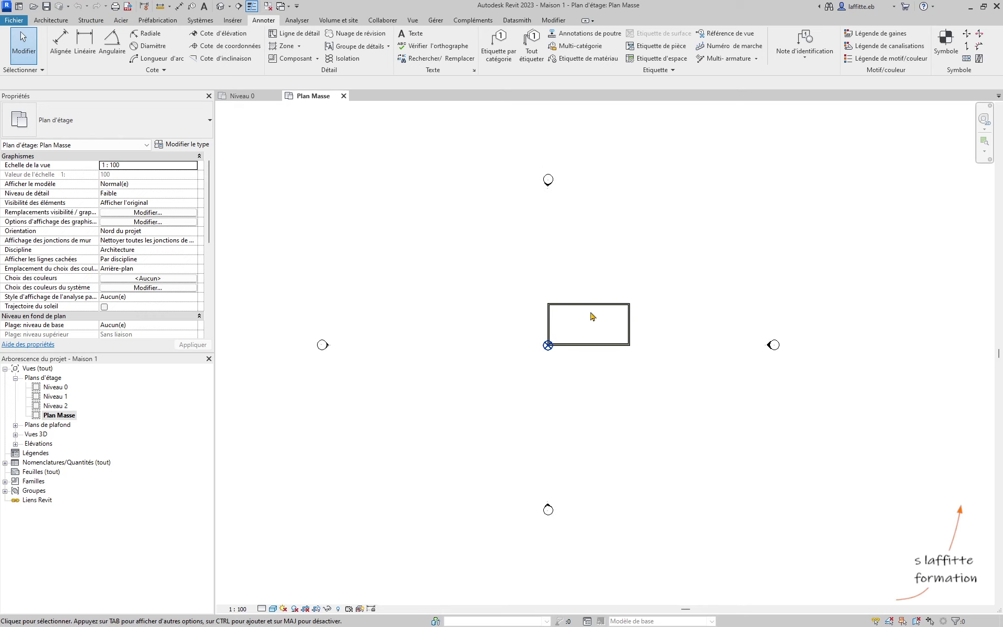
scroll(567, 322, "down", 1)
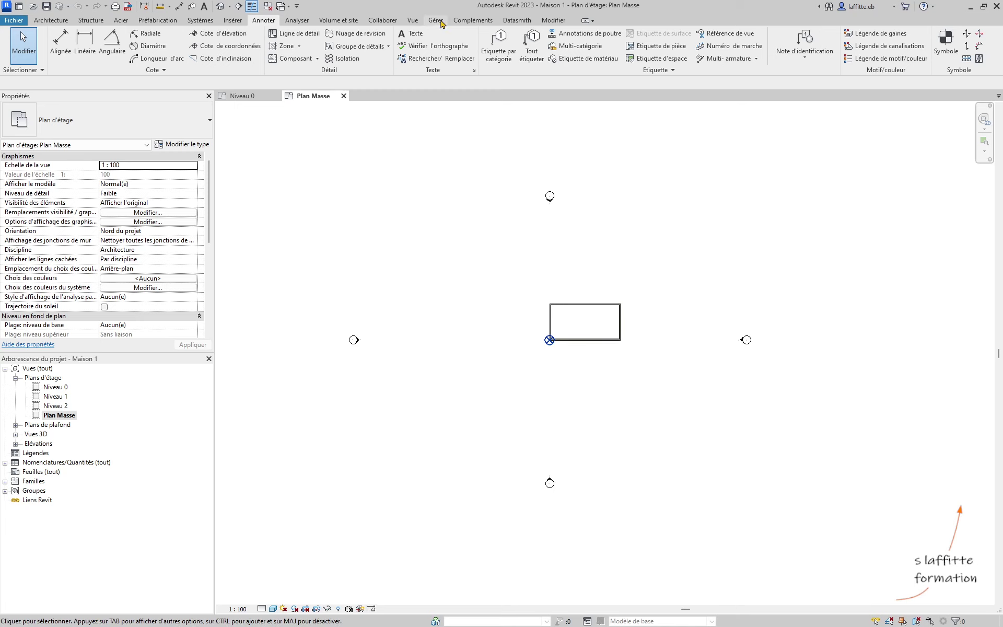
scroll(546, 329, "down", 5)
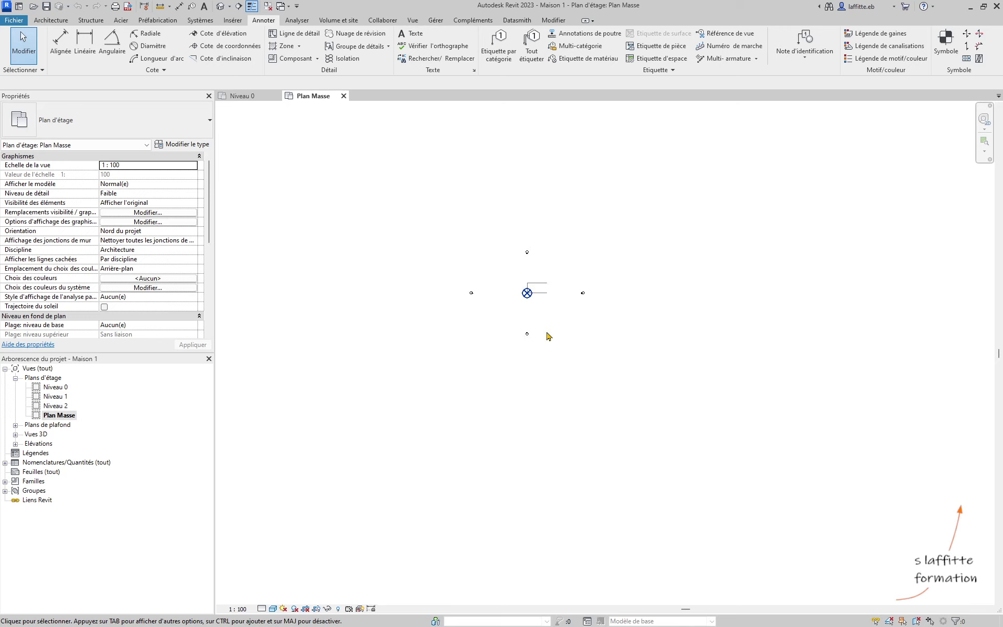
scroll(548, 309, "down", 2)
scroll(588, 410, "down", 1)
scroll(549, 309, "up", 3)
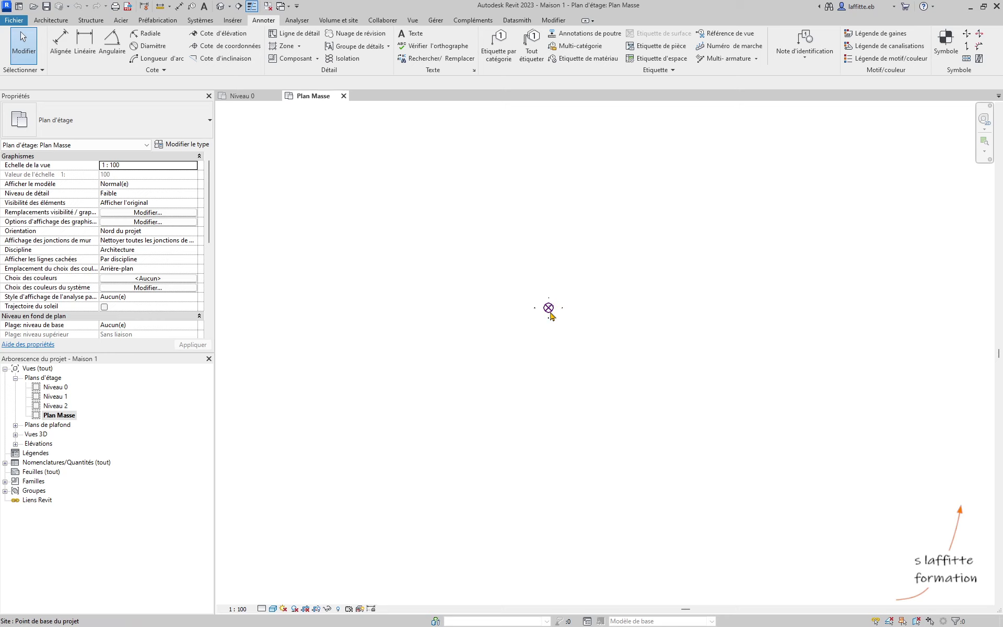
scroll(551, 308, "up", 8)
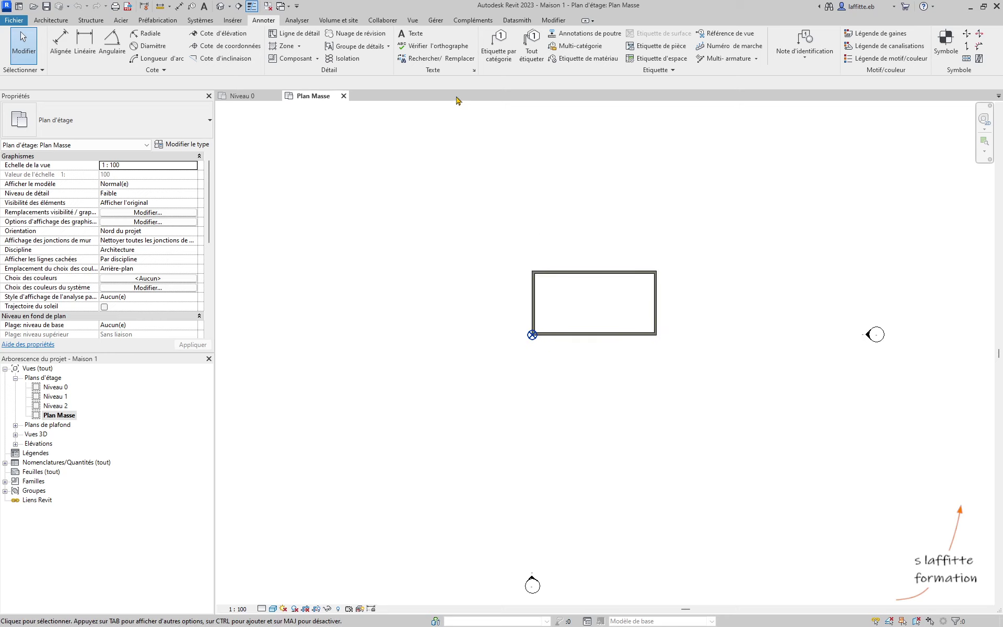
Reset the shared coordinates of the Maison 1 host model and inspect the base point at the house's lower-left corner
left_click(437, 20)
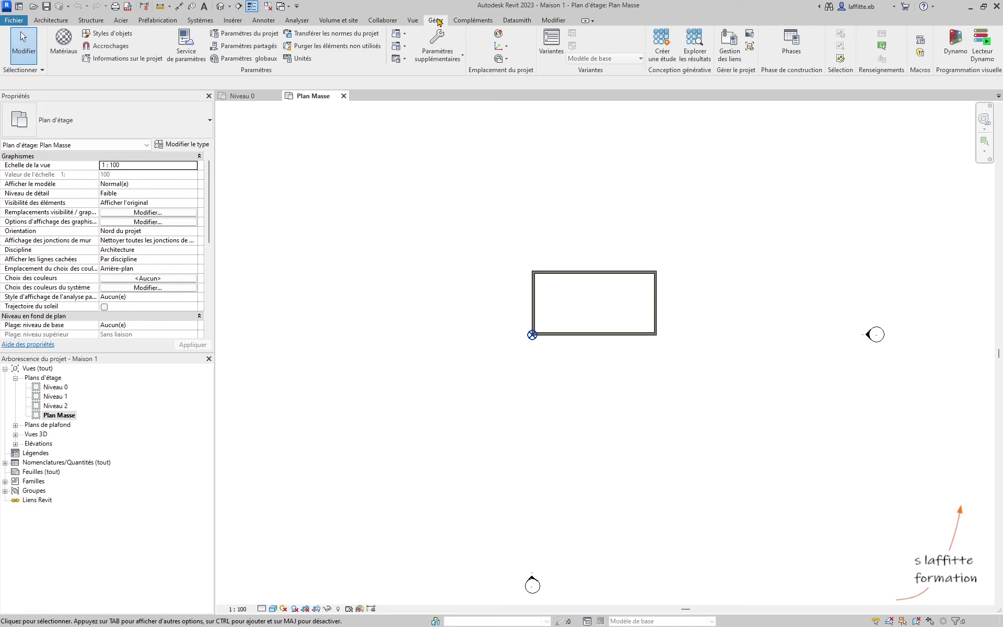
left_click(506, 46)
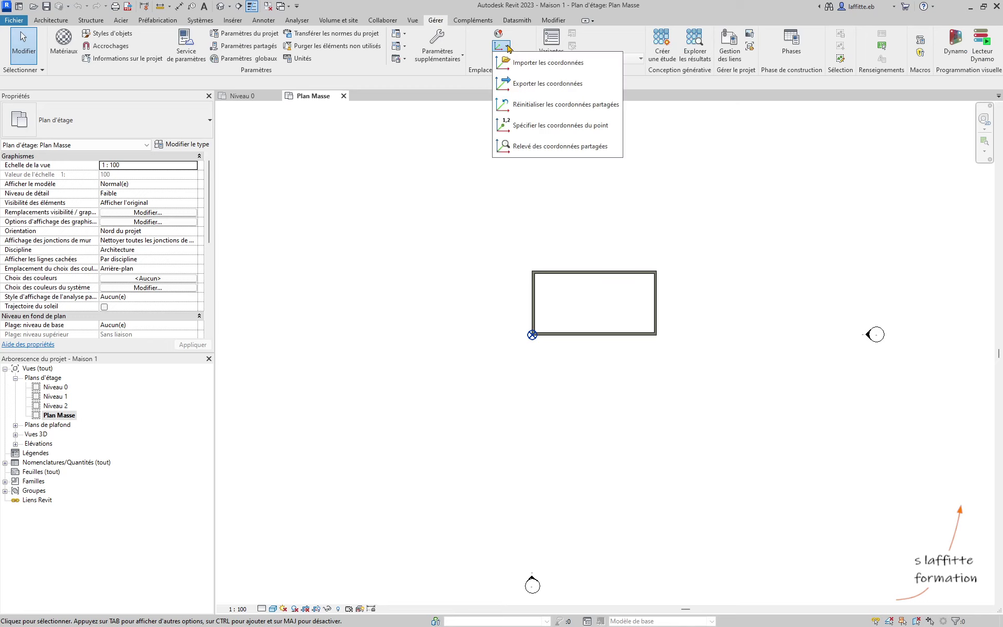
left_click(541, 106)
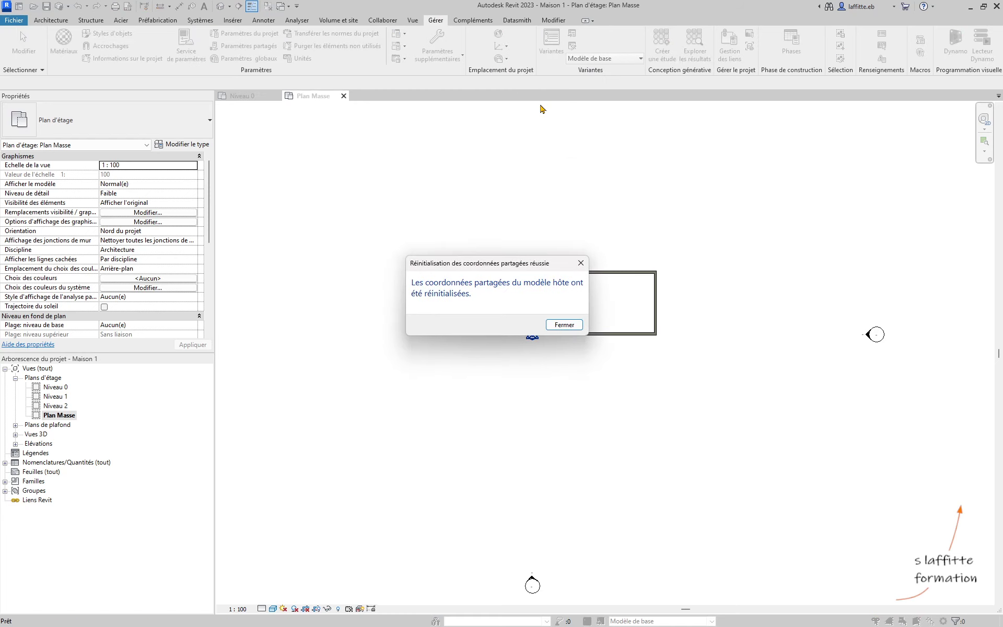
left_click(574, 328)
scroll(529, 333, "up", 4)
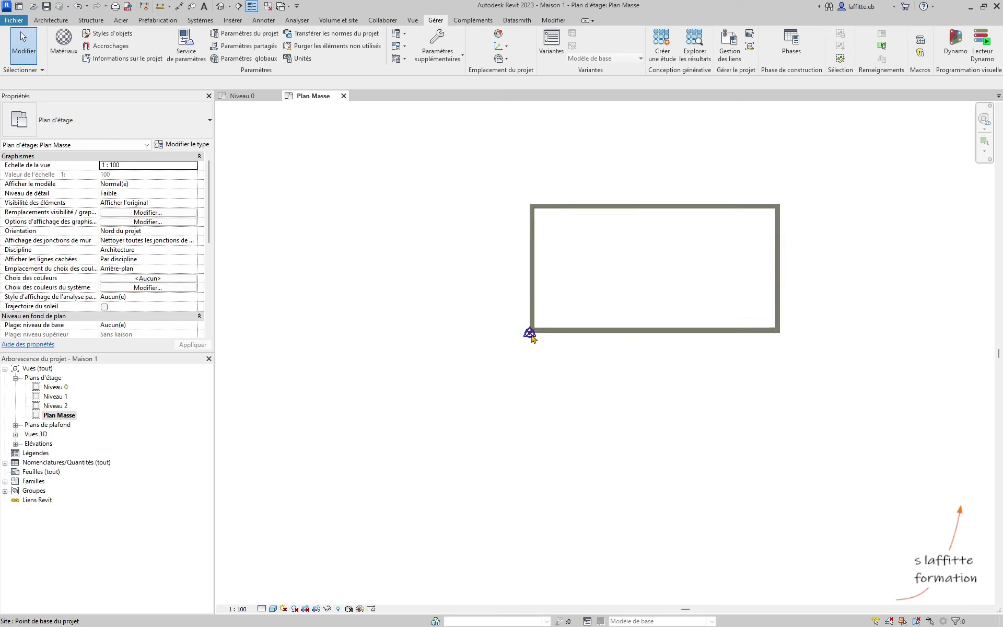
scroll(527, 352, "down", 3)
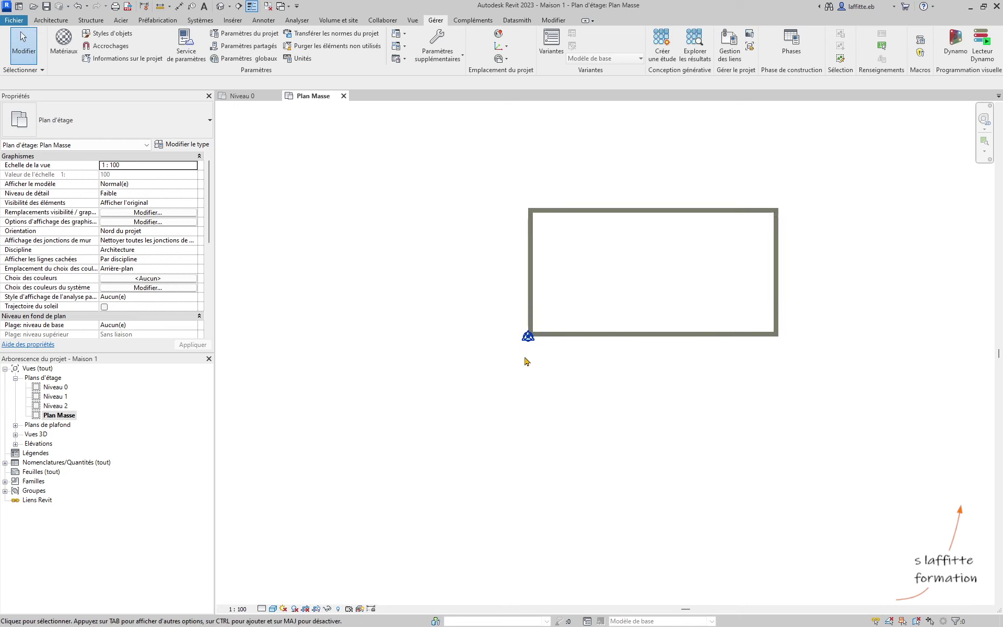
scroll(527, 353, "down", 3)
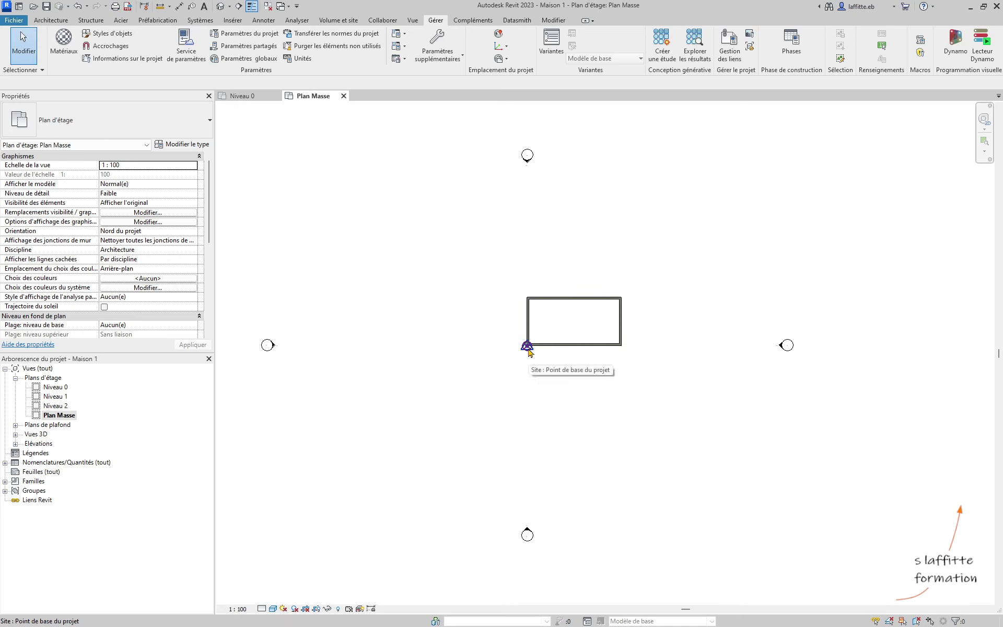
scroll(578, 330, "up", 1)
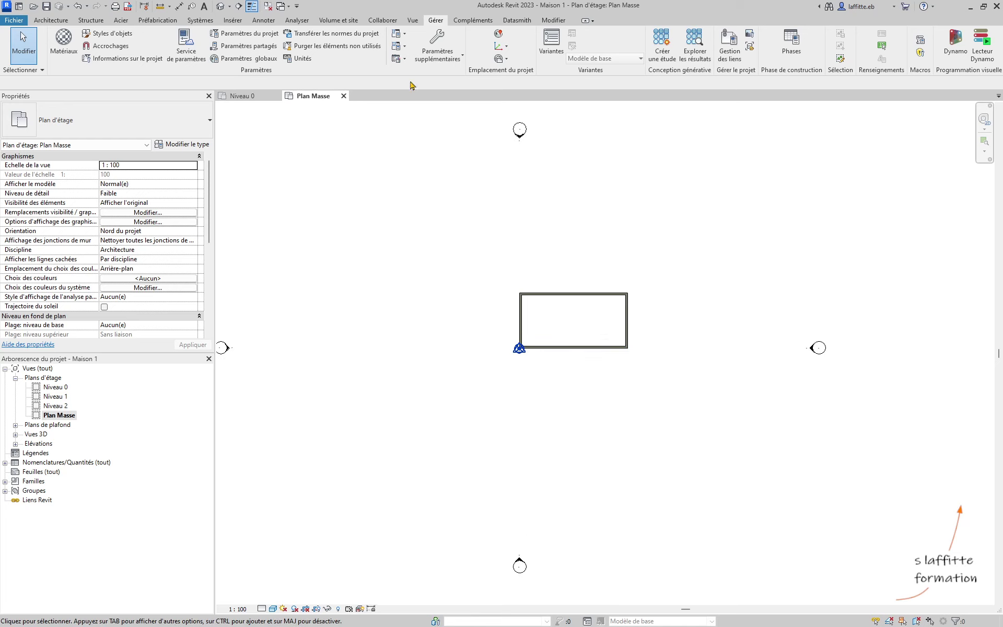
Check the Horizontal spot coordinate type's base, and place a spot coordinate with a leader on the lower-left outer corner of Maison 1
left_click(264, 20)
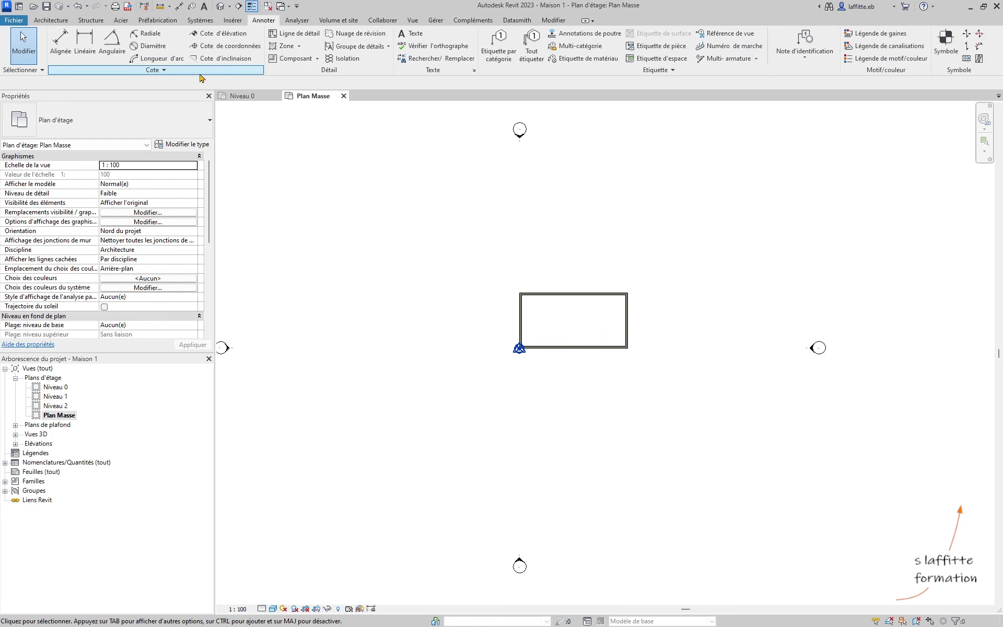
left_click(228, 49)
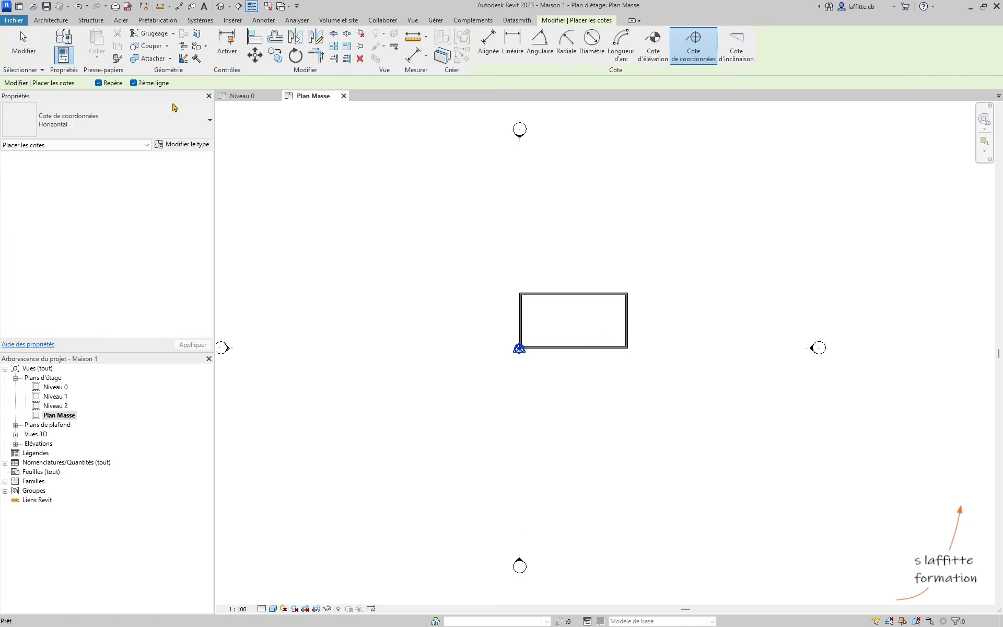
left_click(190, 146)
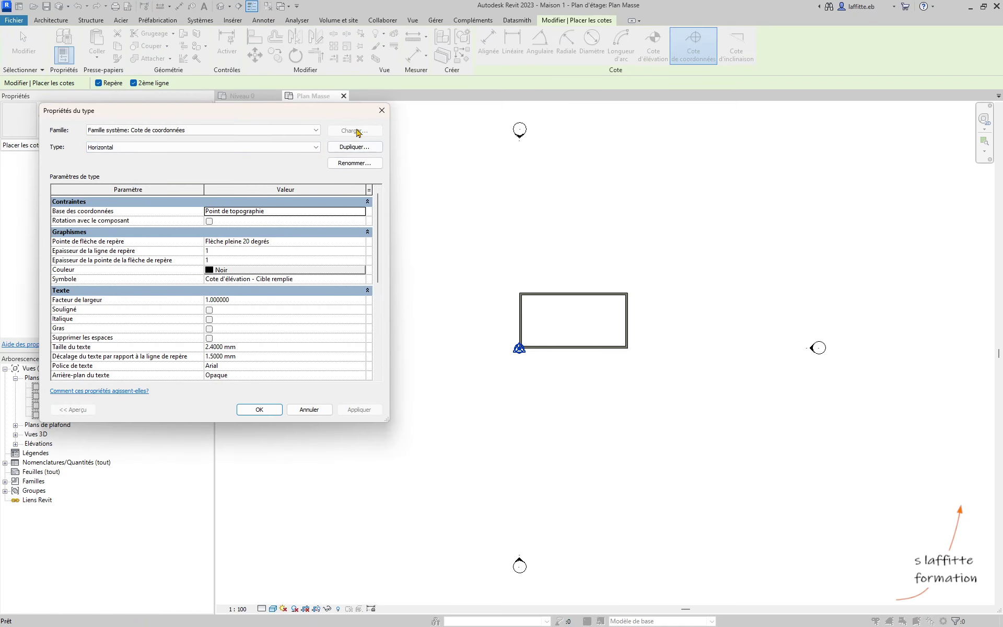
left_click(381, 111)
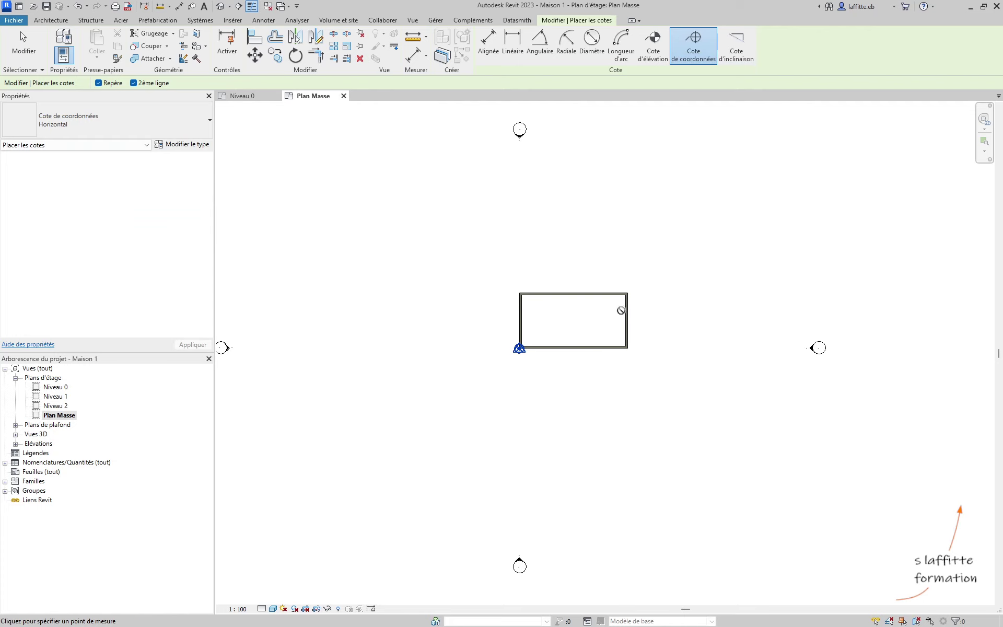
scroll(619, 308, "up", 3)
scroll(459, 376, "up", 3)
left_click(456, 370)
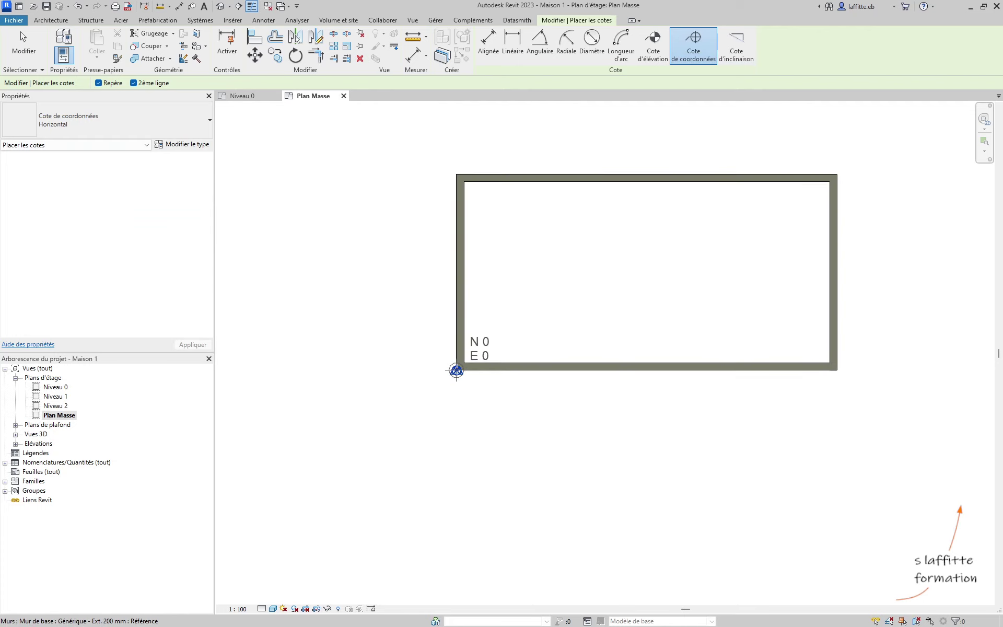
left_click(395, 327)
left_click(332, 326)
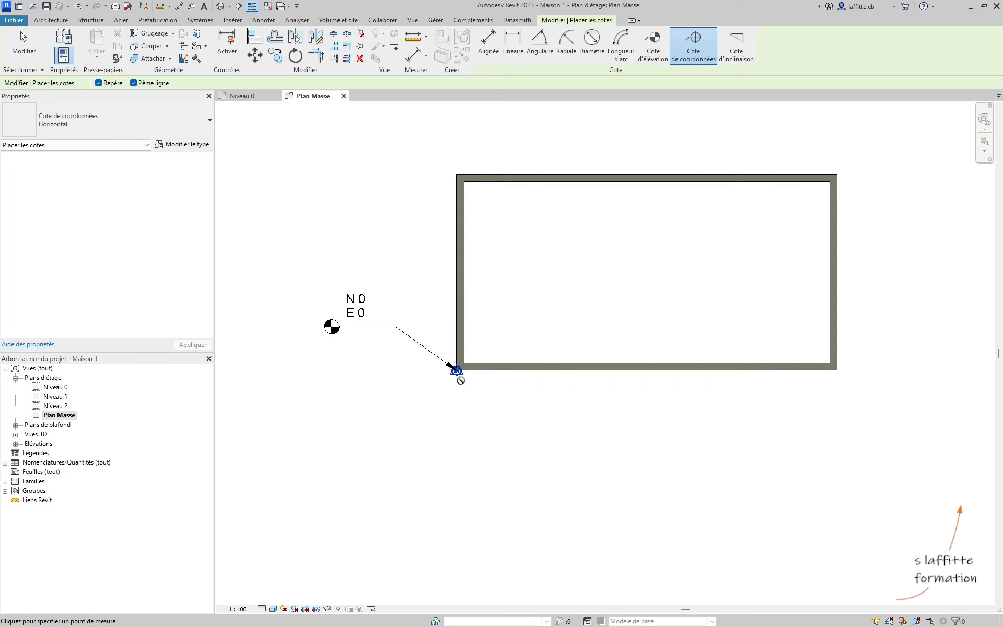
scroll(508, 345, "down", 3)
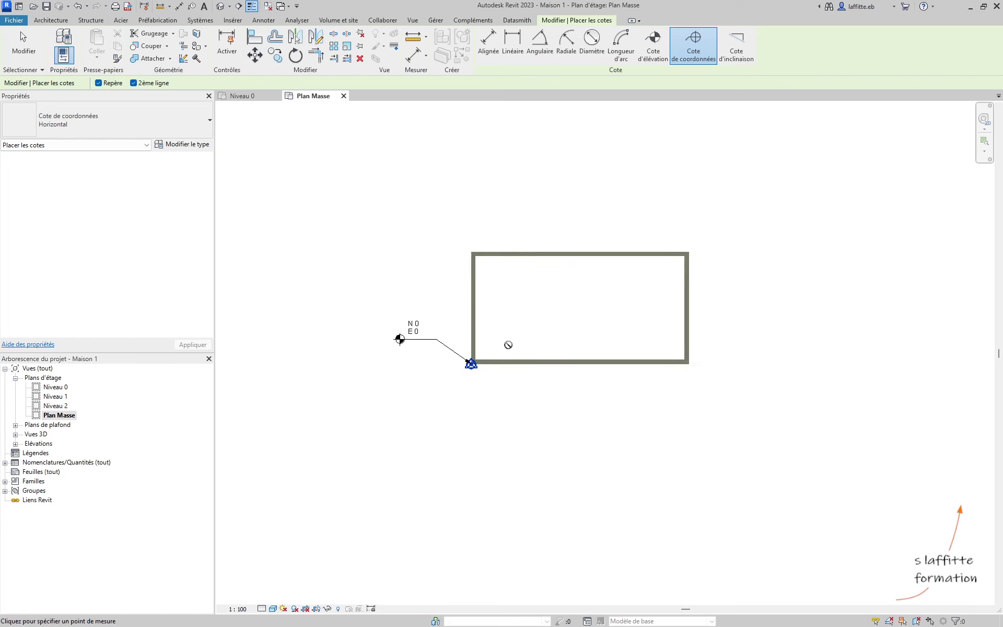